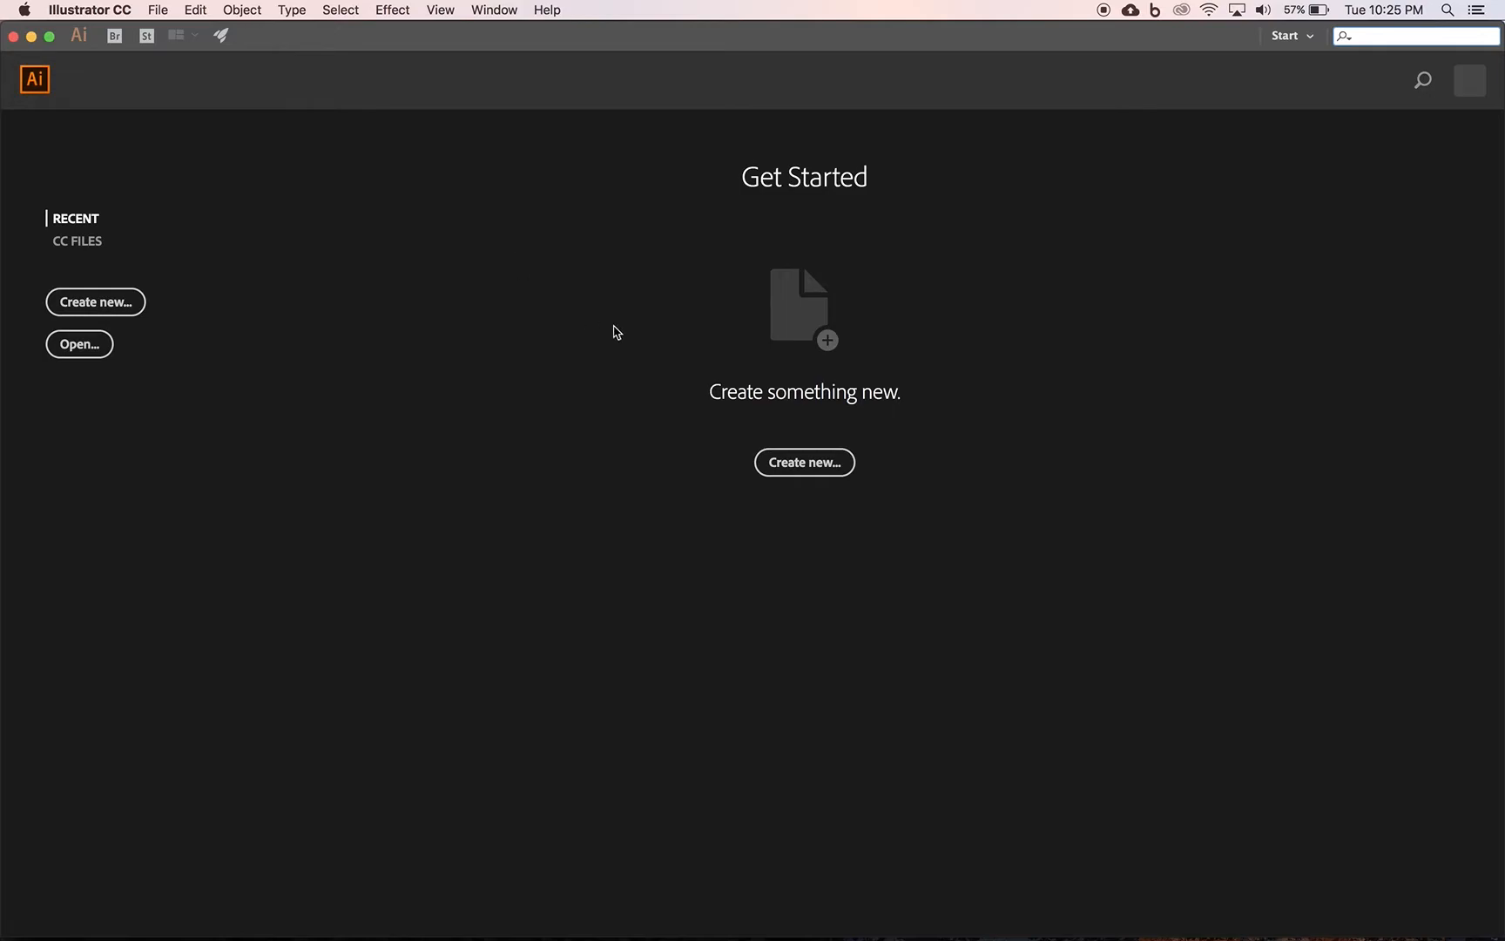
Create a new web document named Test Patterns with a width and height of 400 px
click(816, 463)
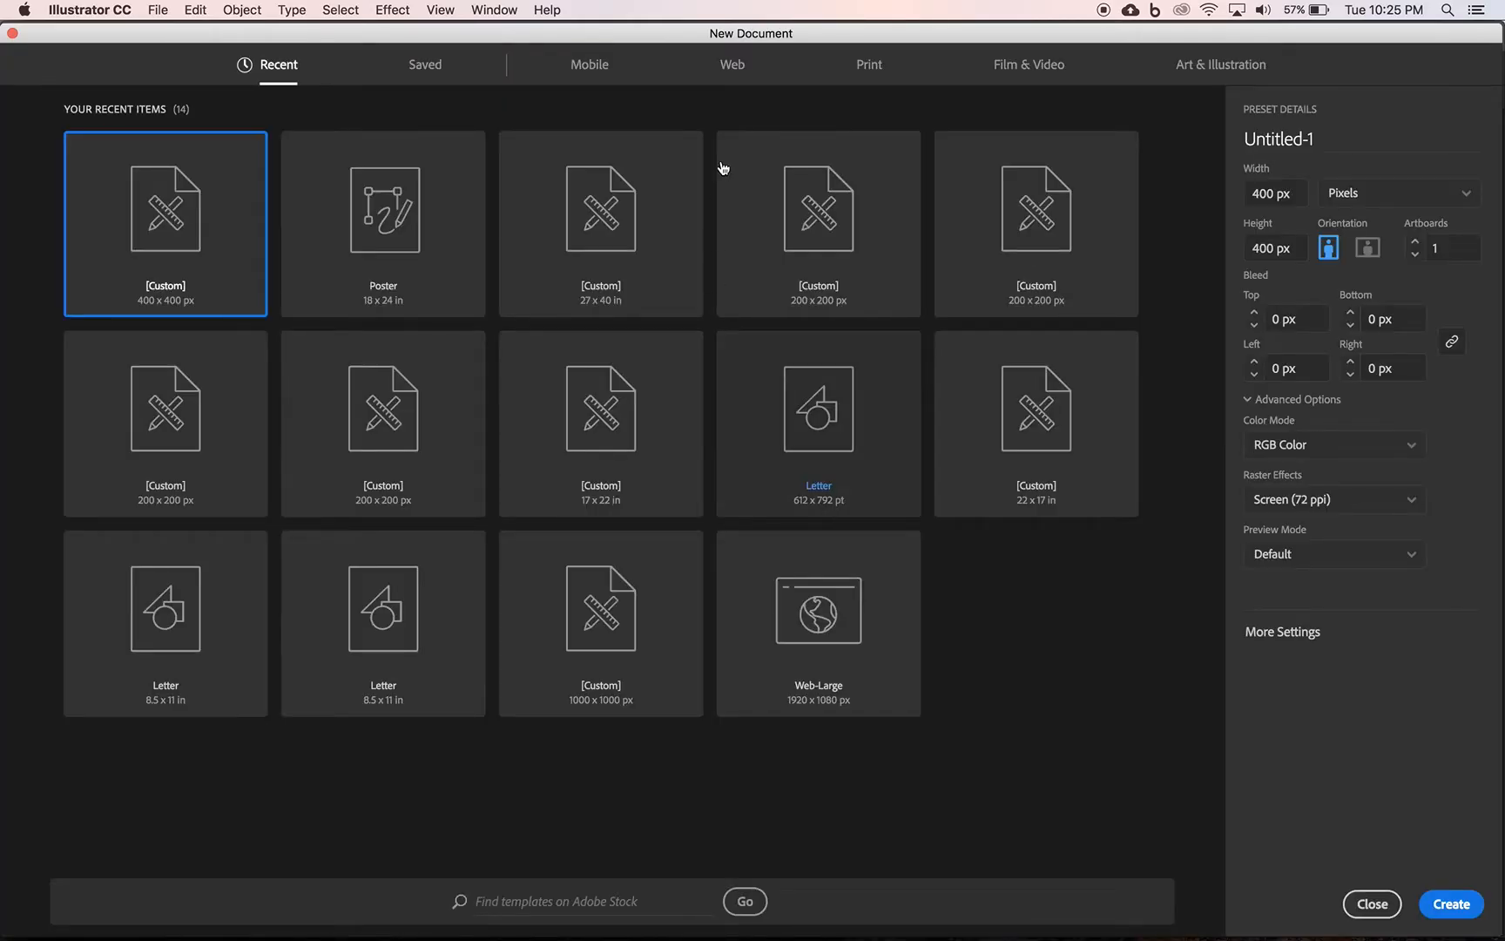
click(740, 77)
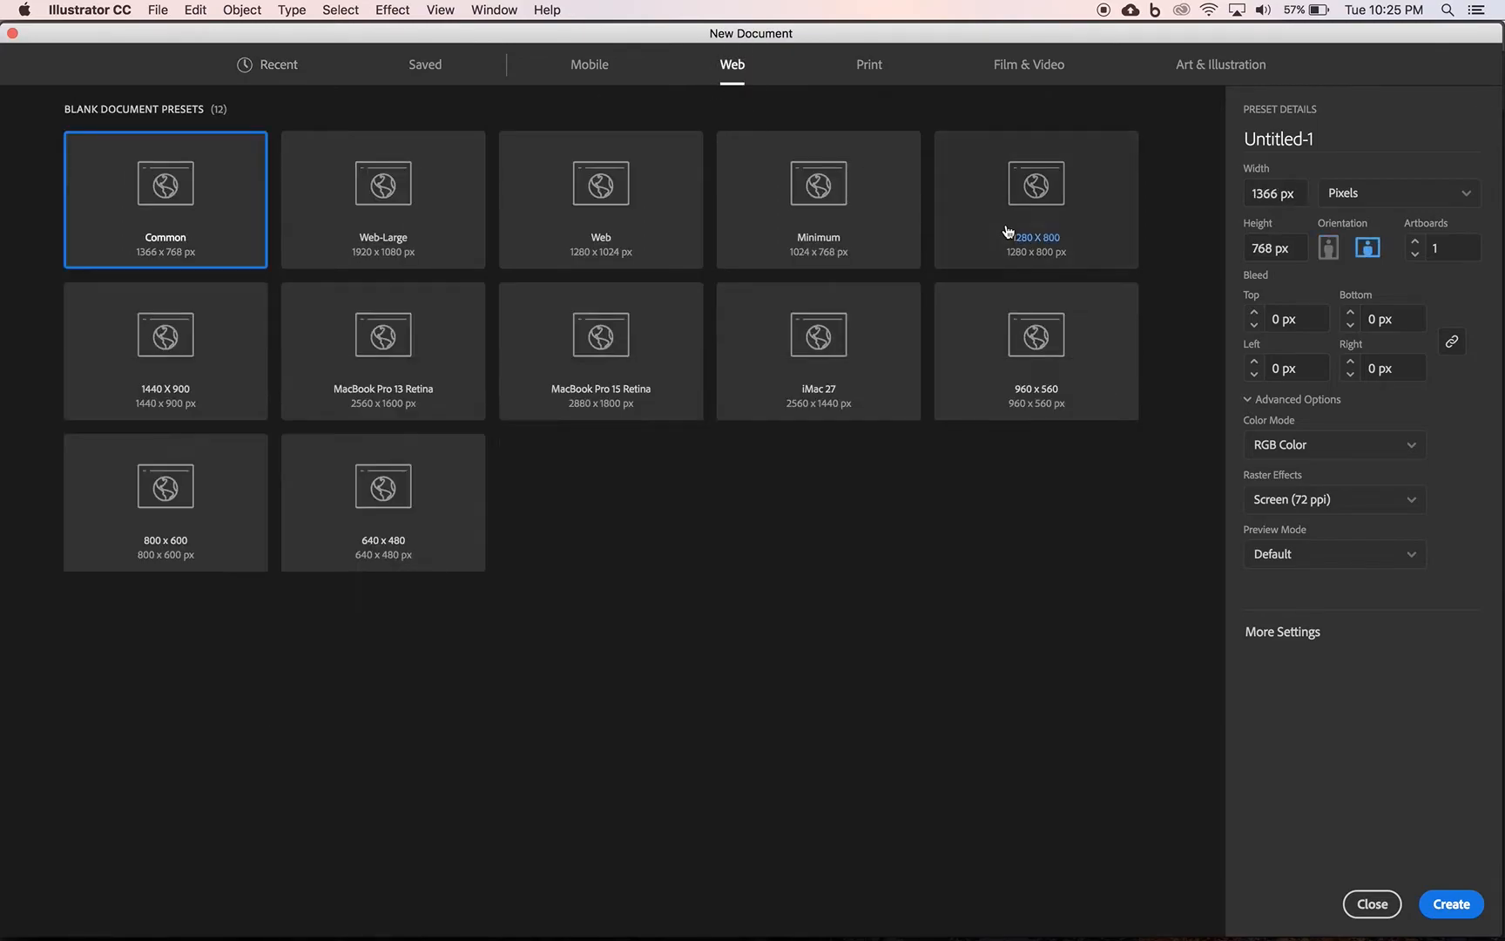
click(1269, 194)
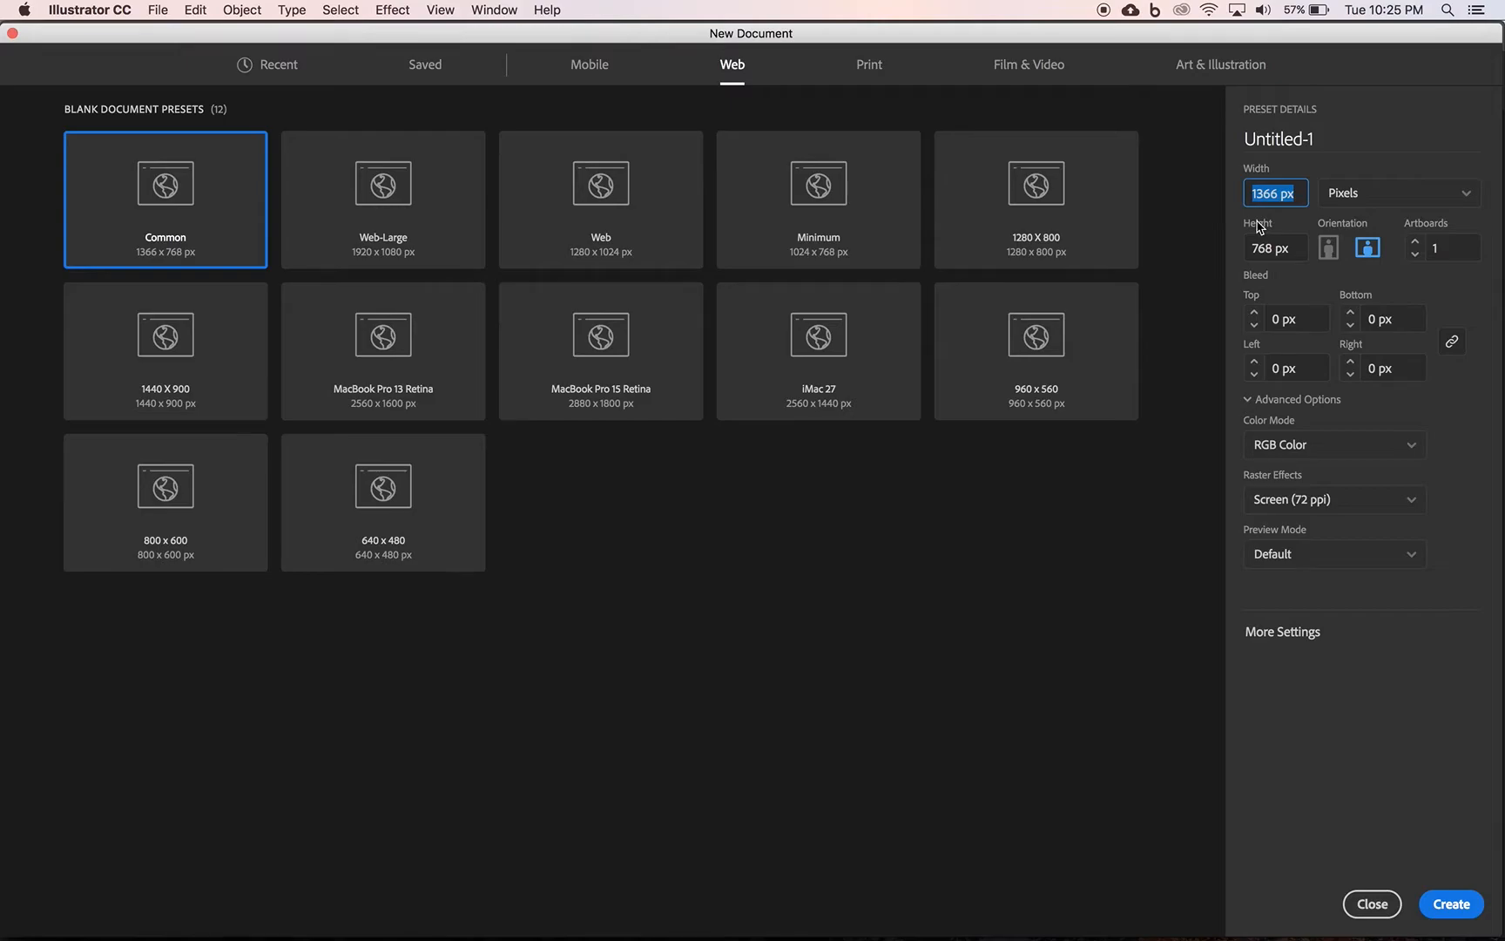
text(400)
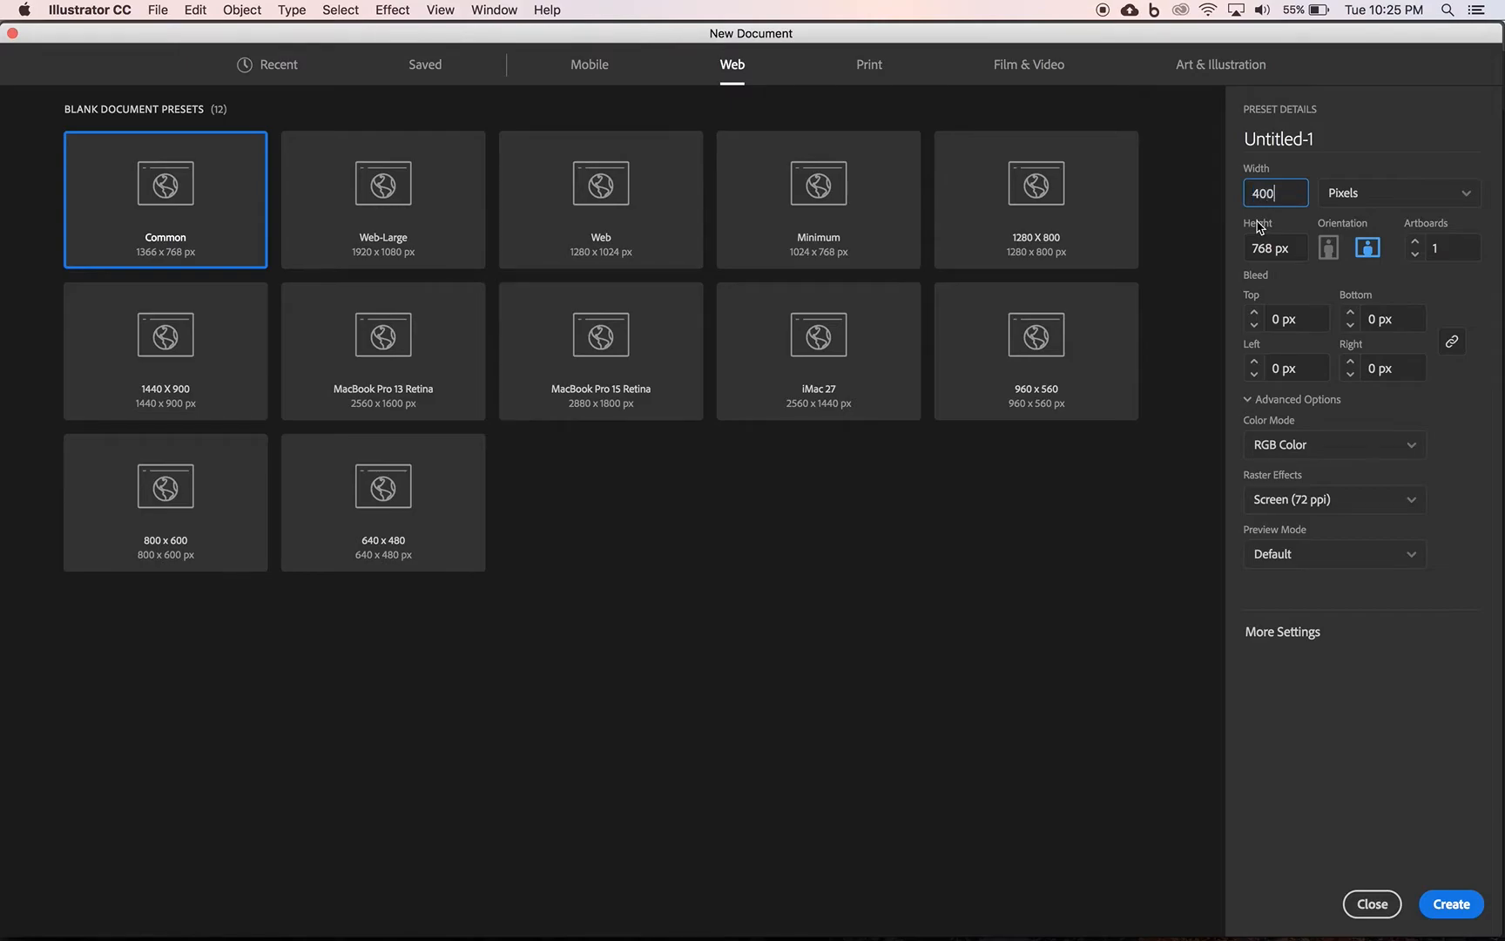
click(1266, 247)
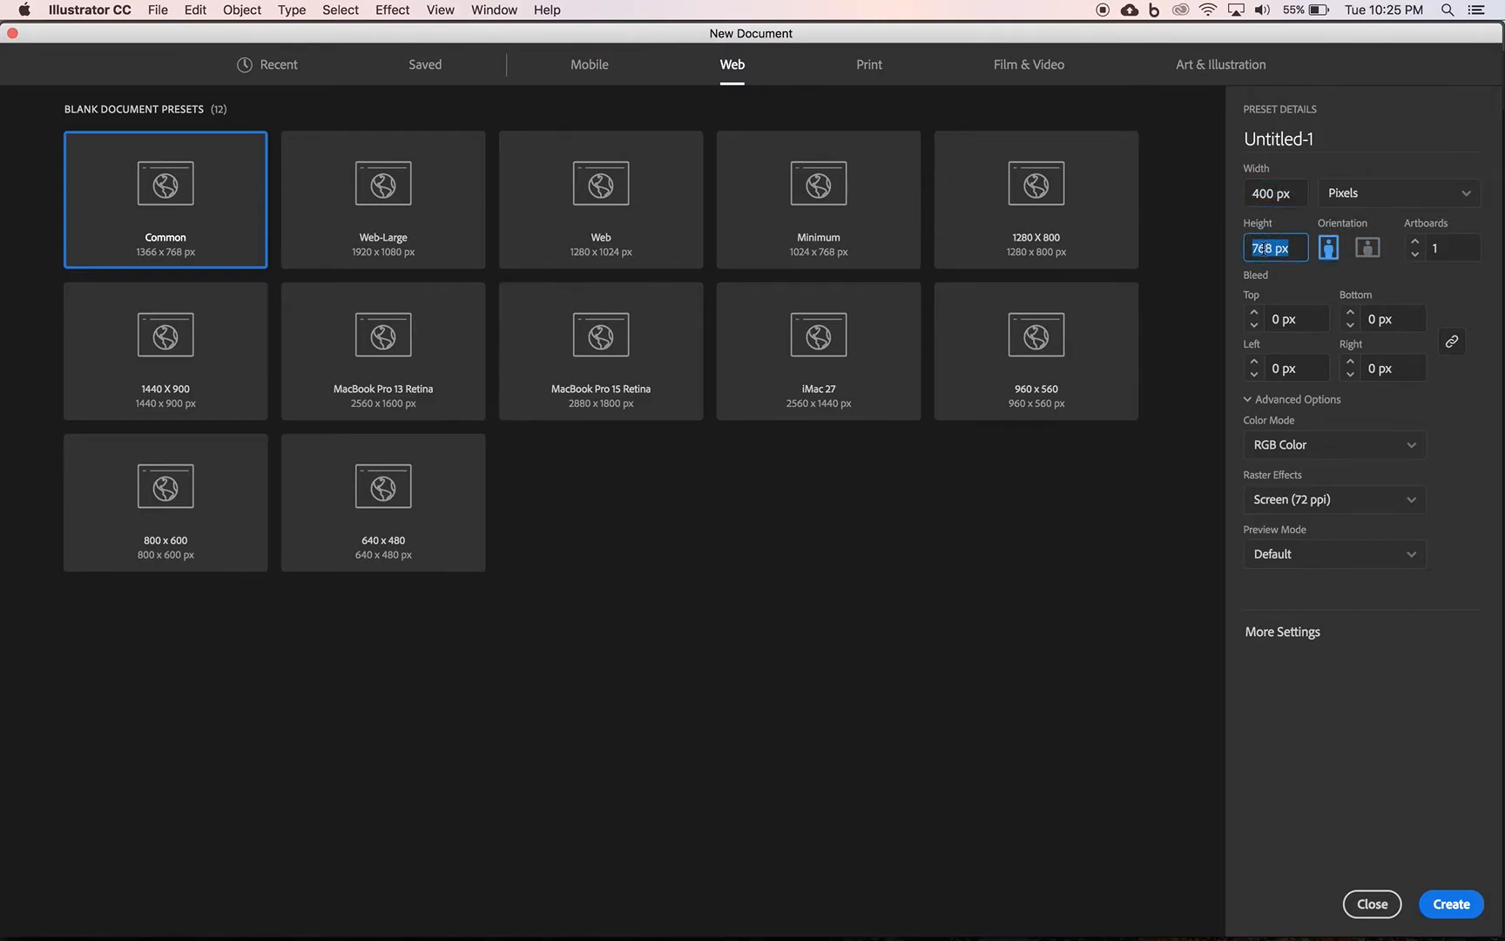
text(400)
click(1272, 141)
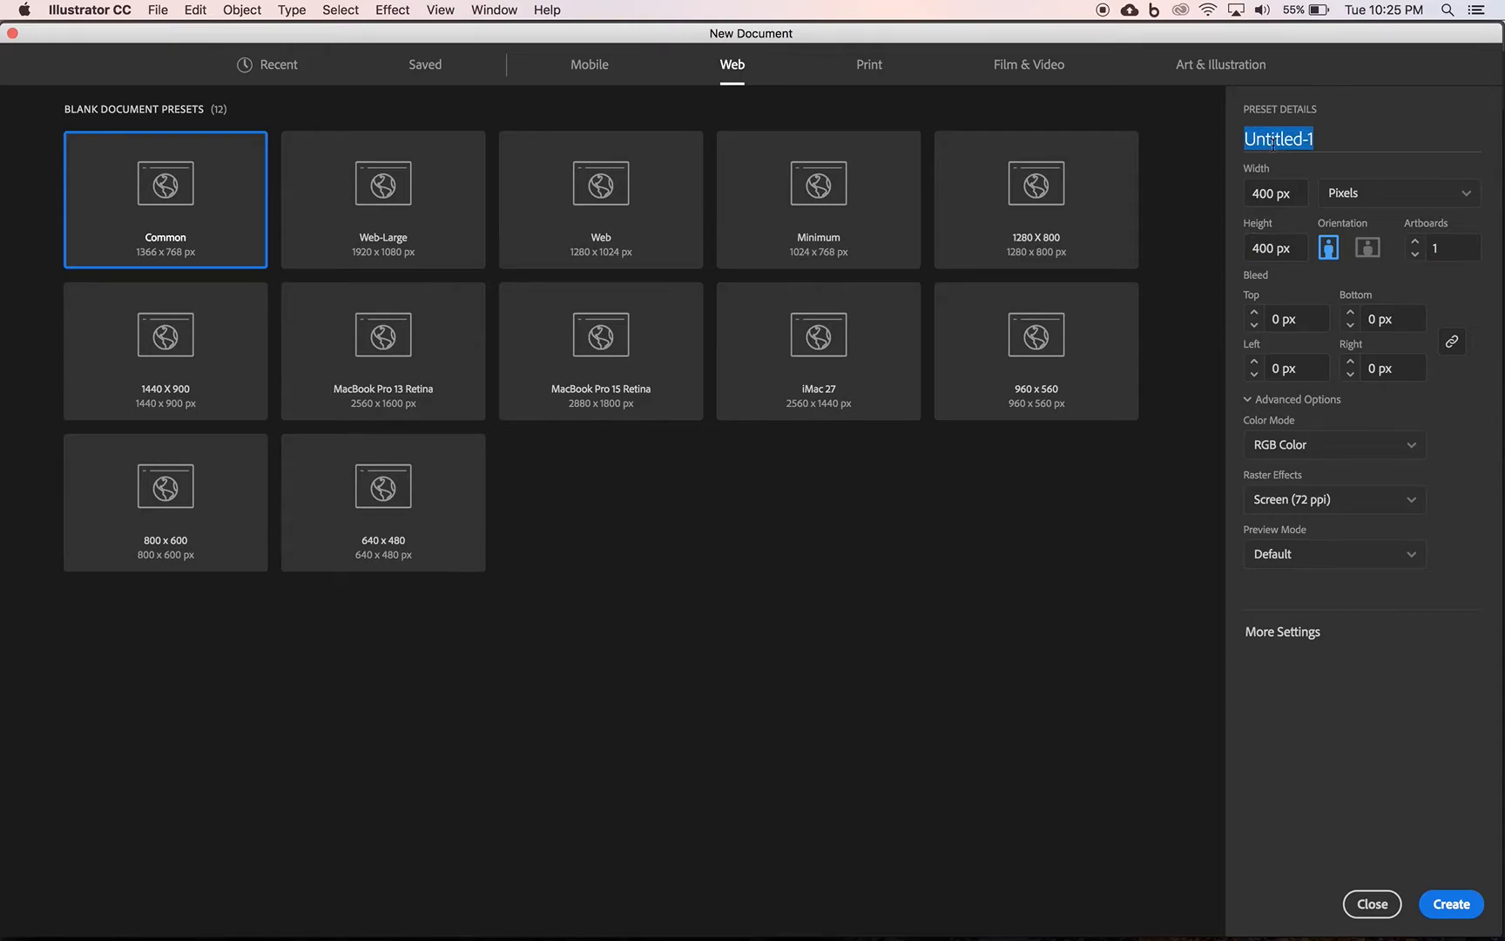
text(T)
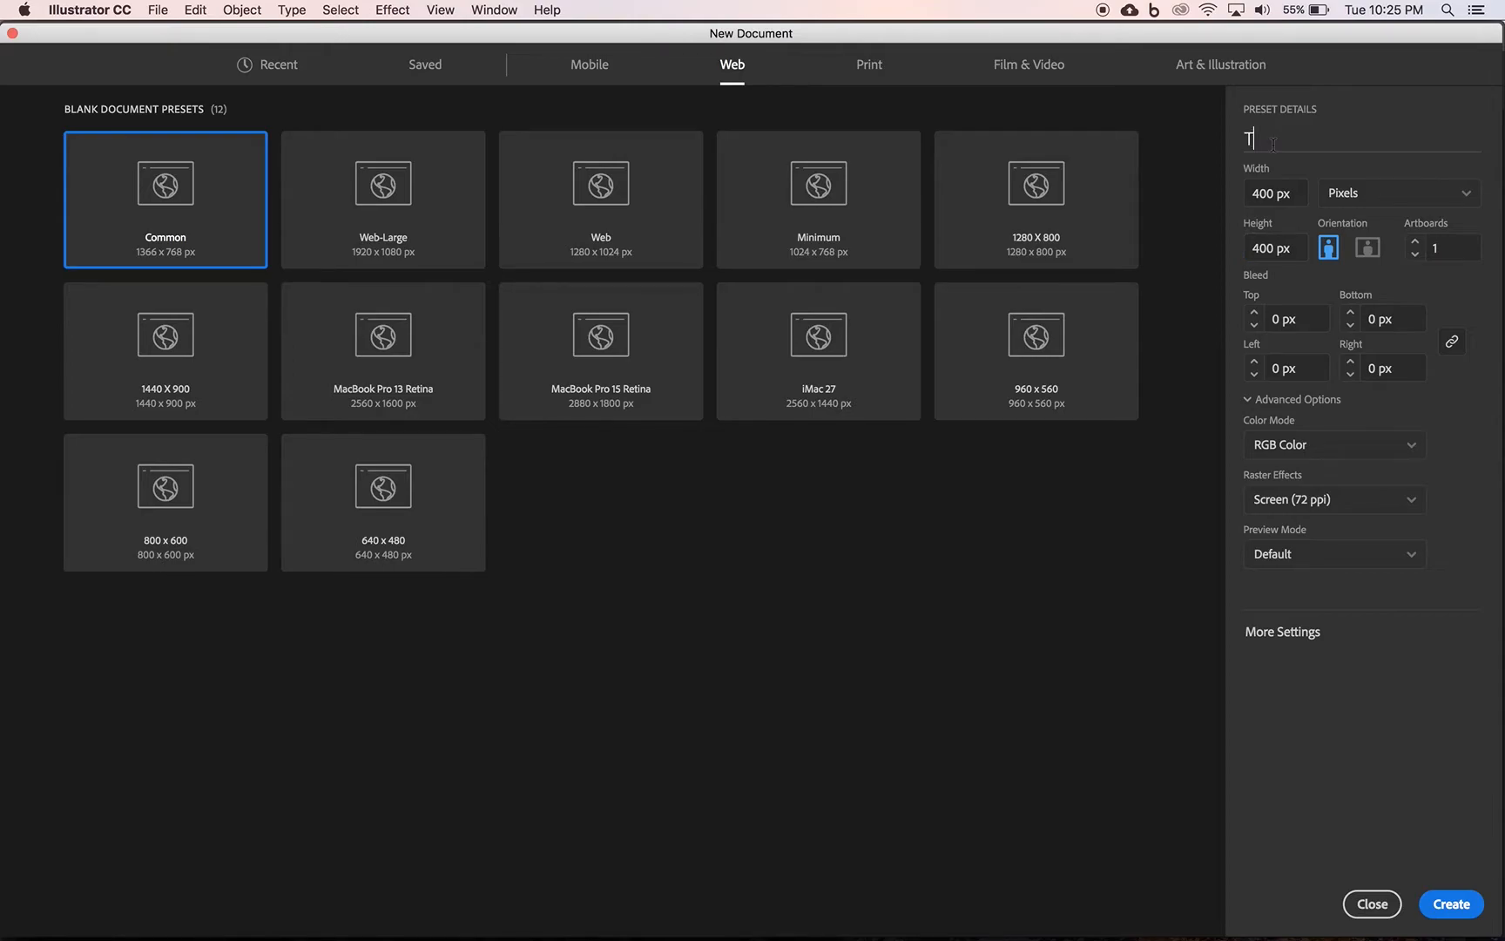
text(est Patterns)
click(1464, 906)
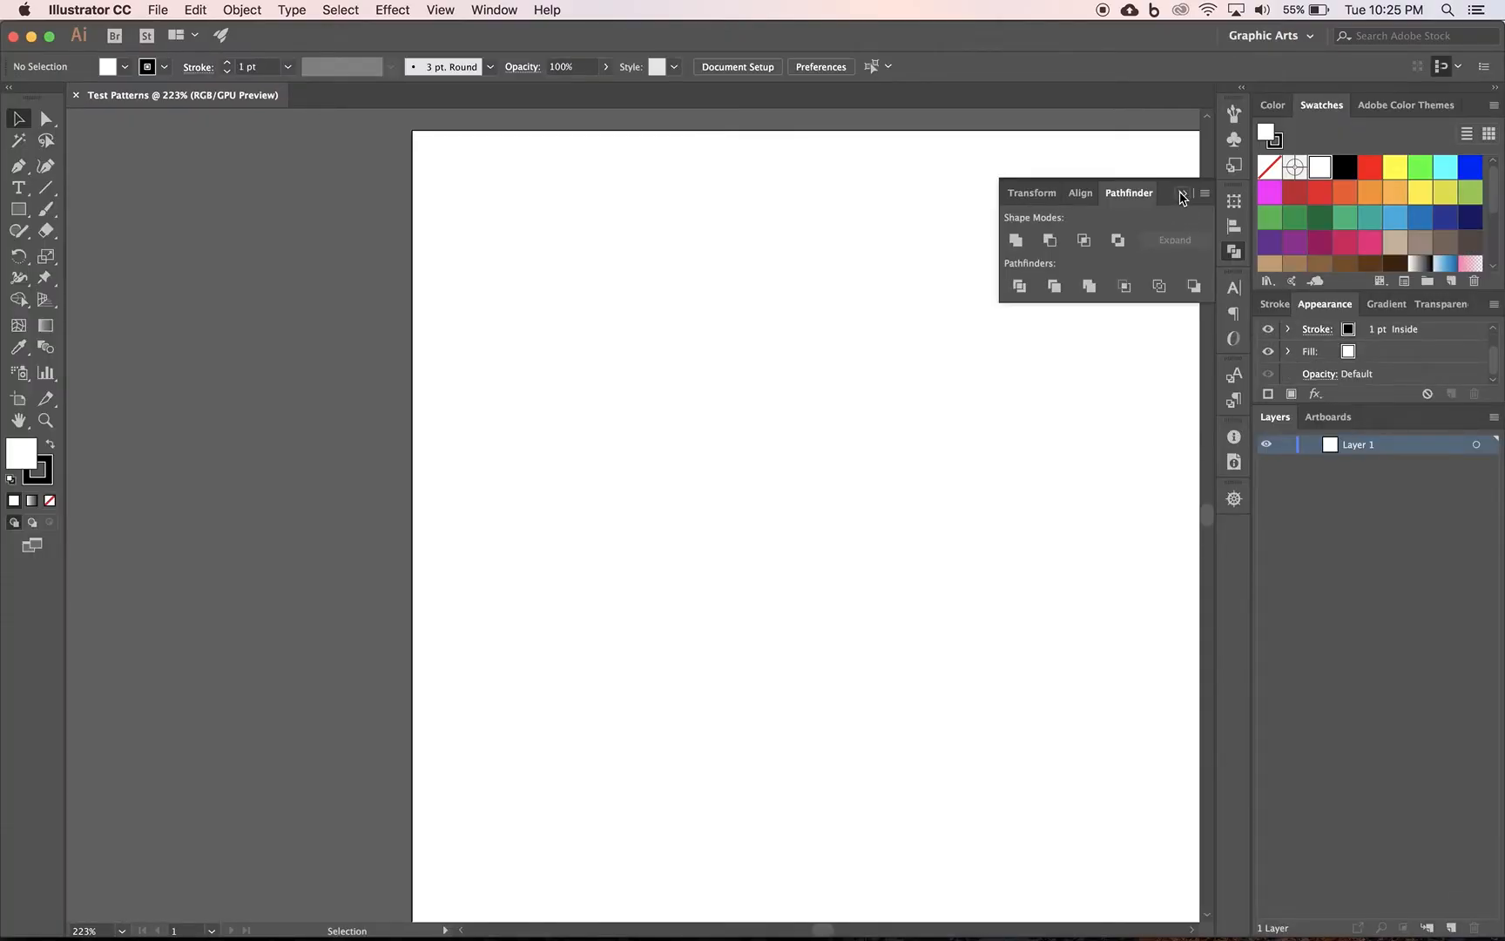
Collapse the floating Pathfinder options and delete all unused swatches from the document
click(1182, 193)
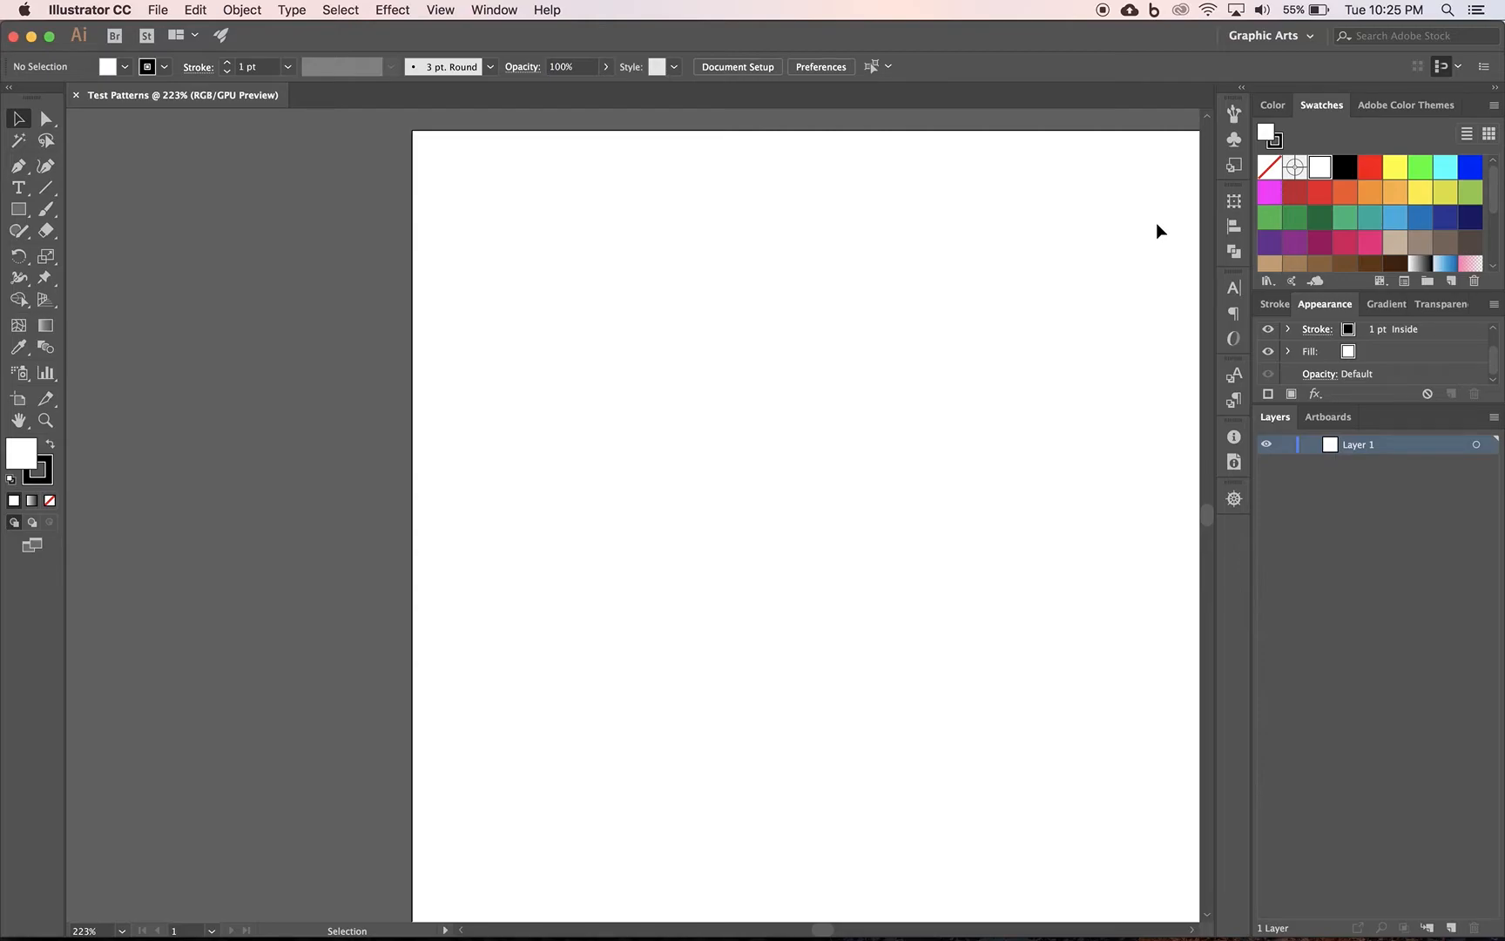
key(super+0)
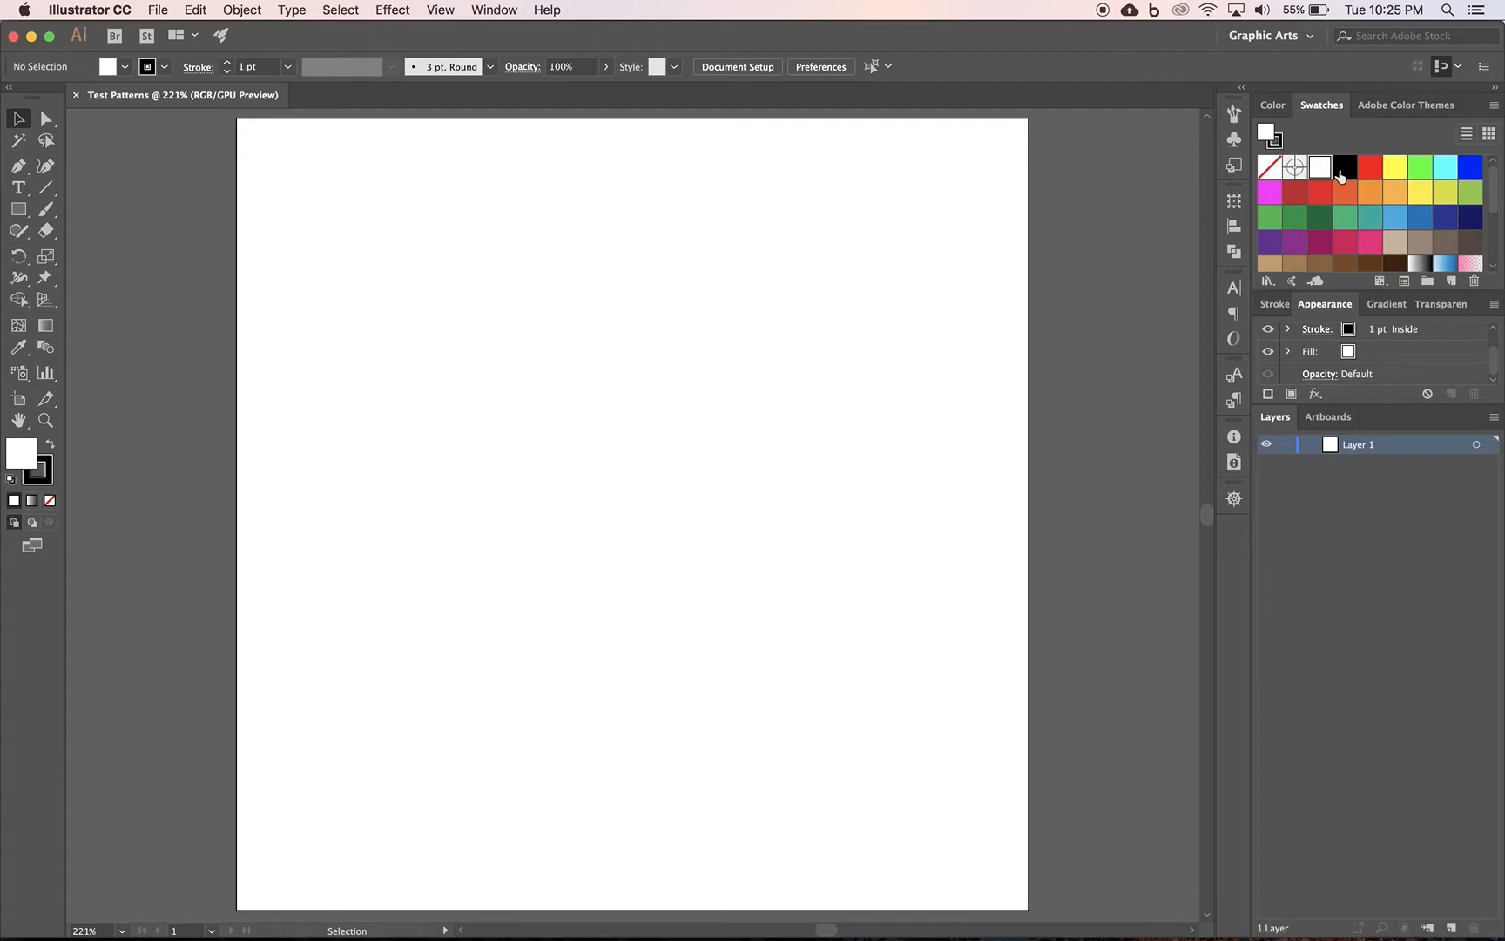
click(1495, 105)
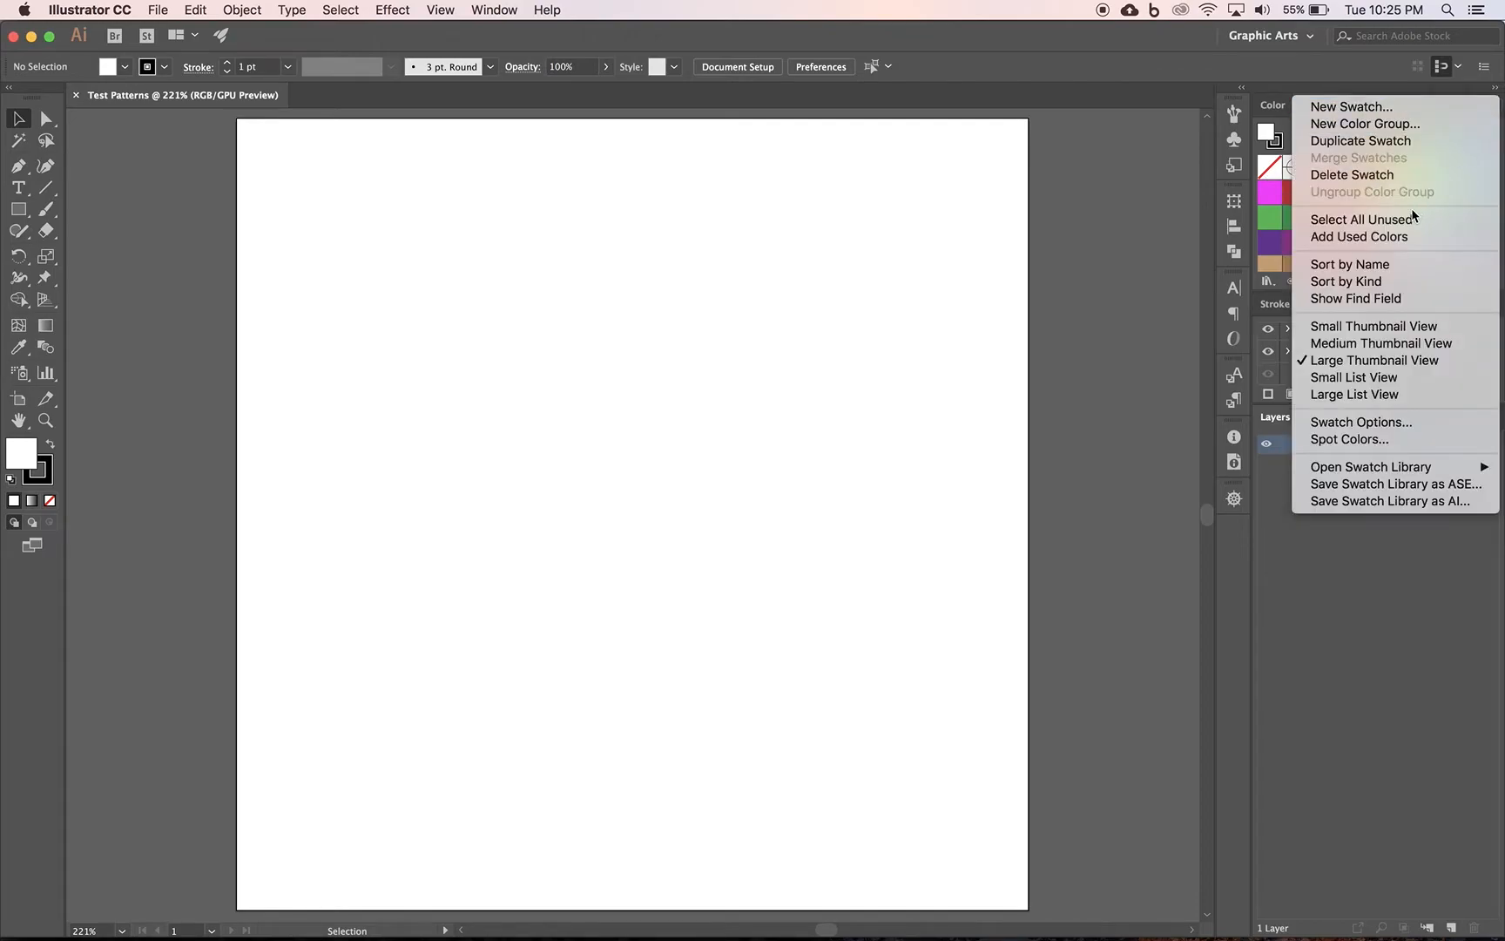
click(1398, 225)
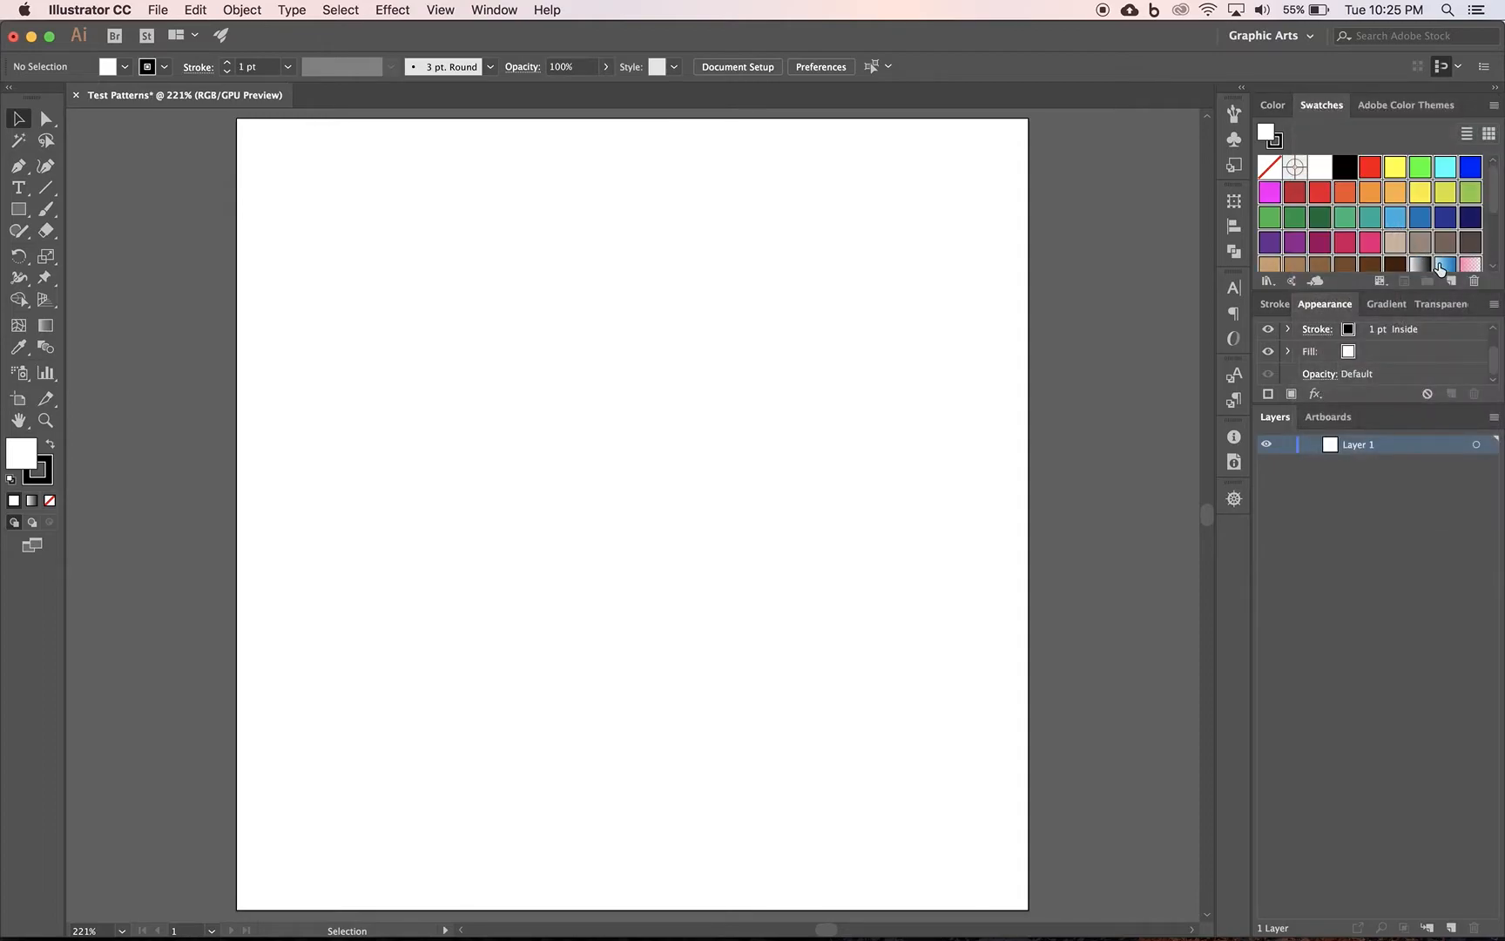
click(1474, 281)
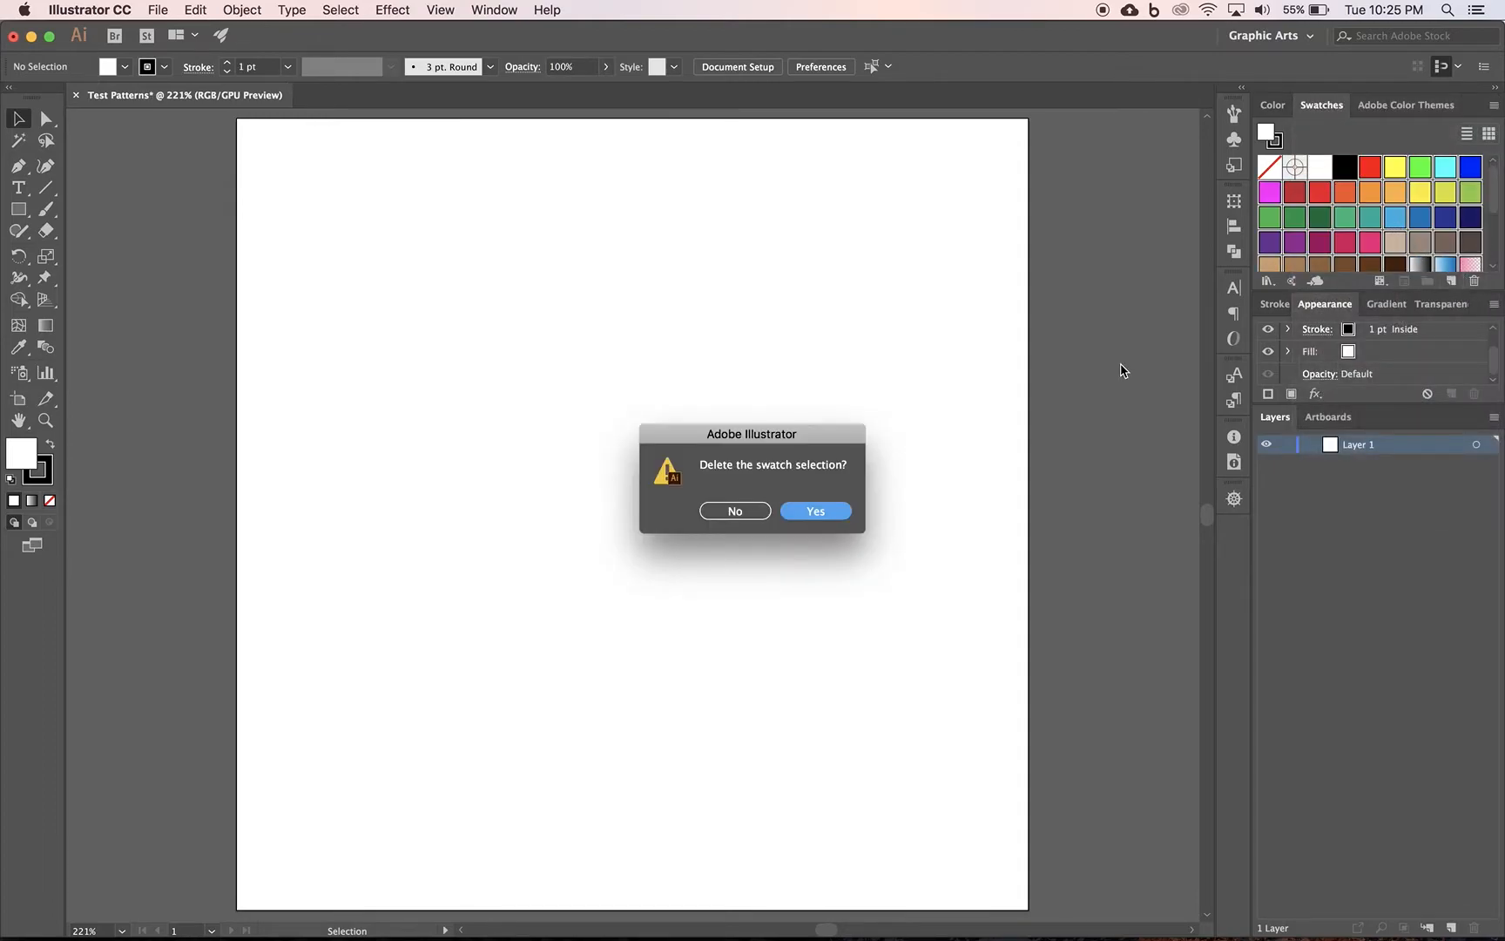
click(816, 511)
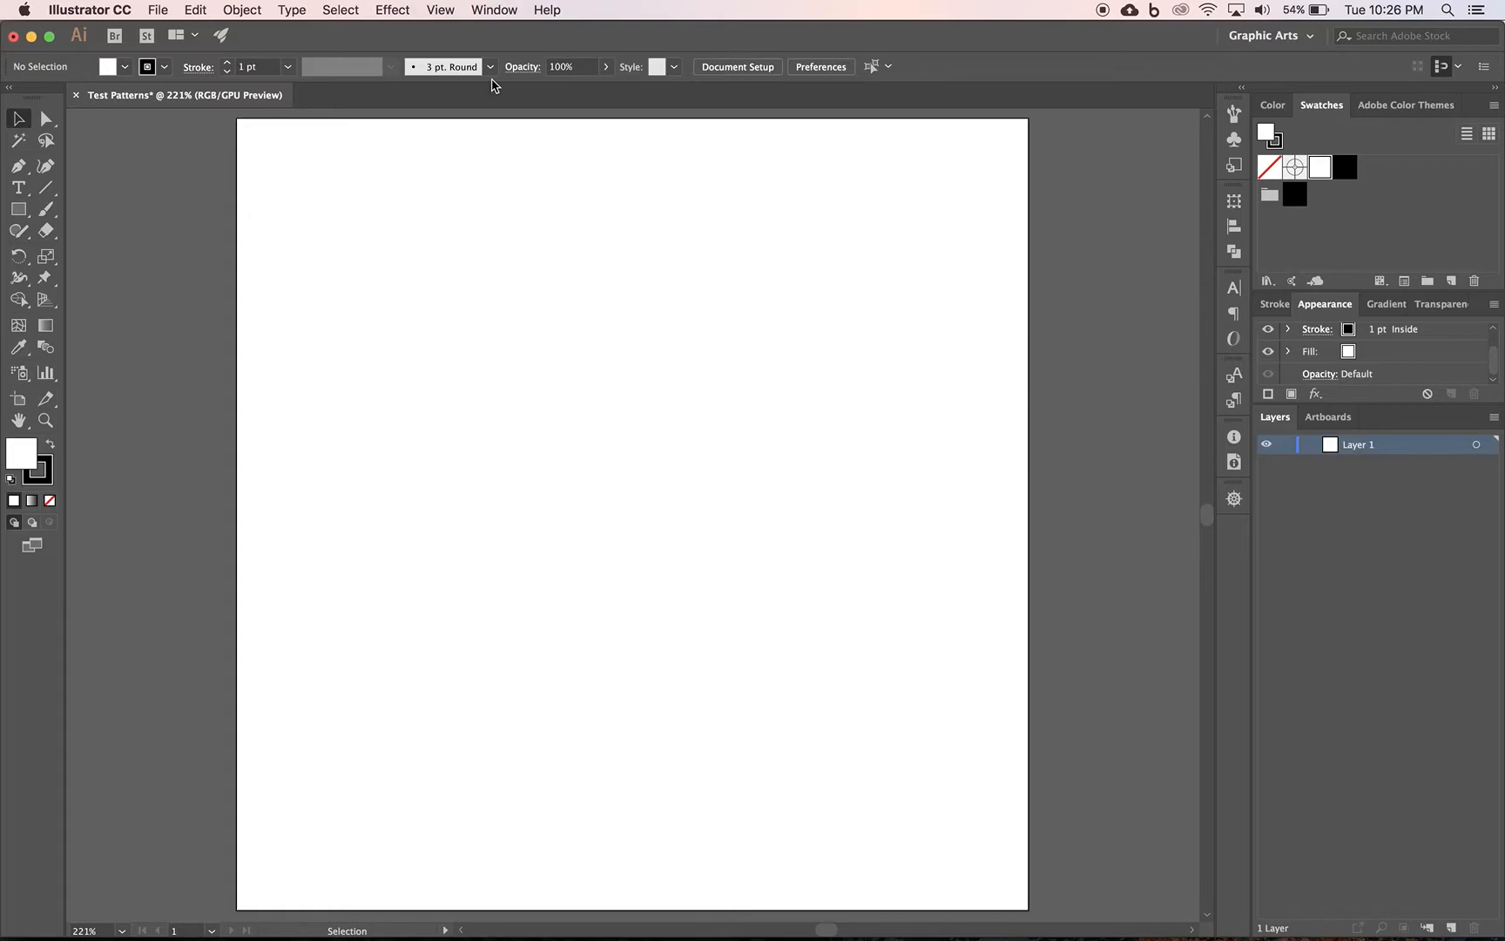
click(448, 12)
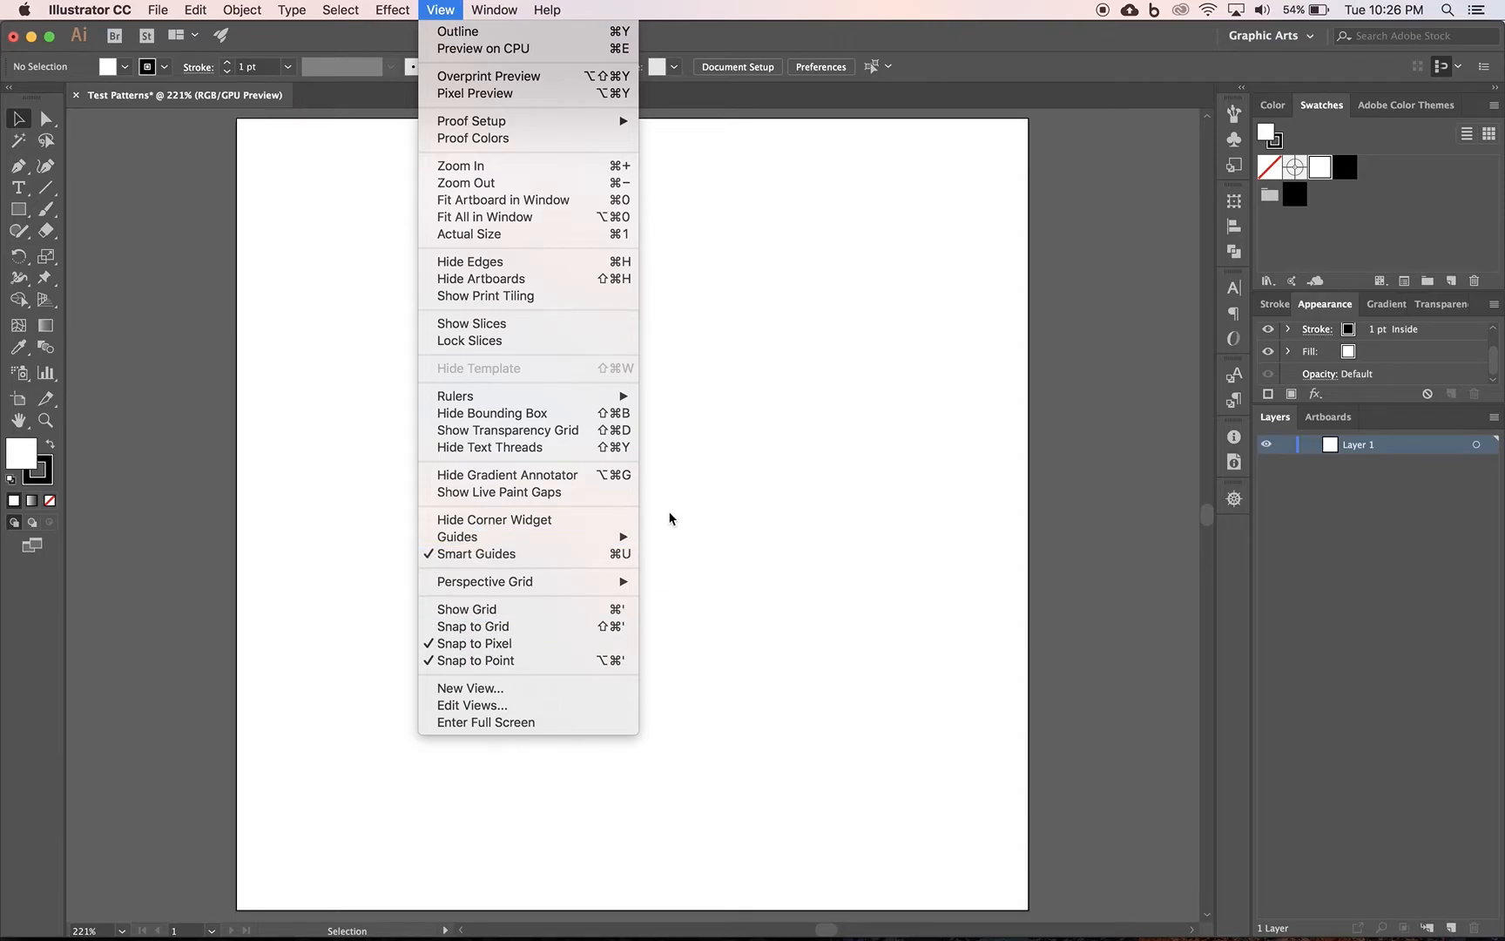
click(1019, 581)
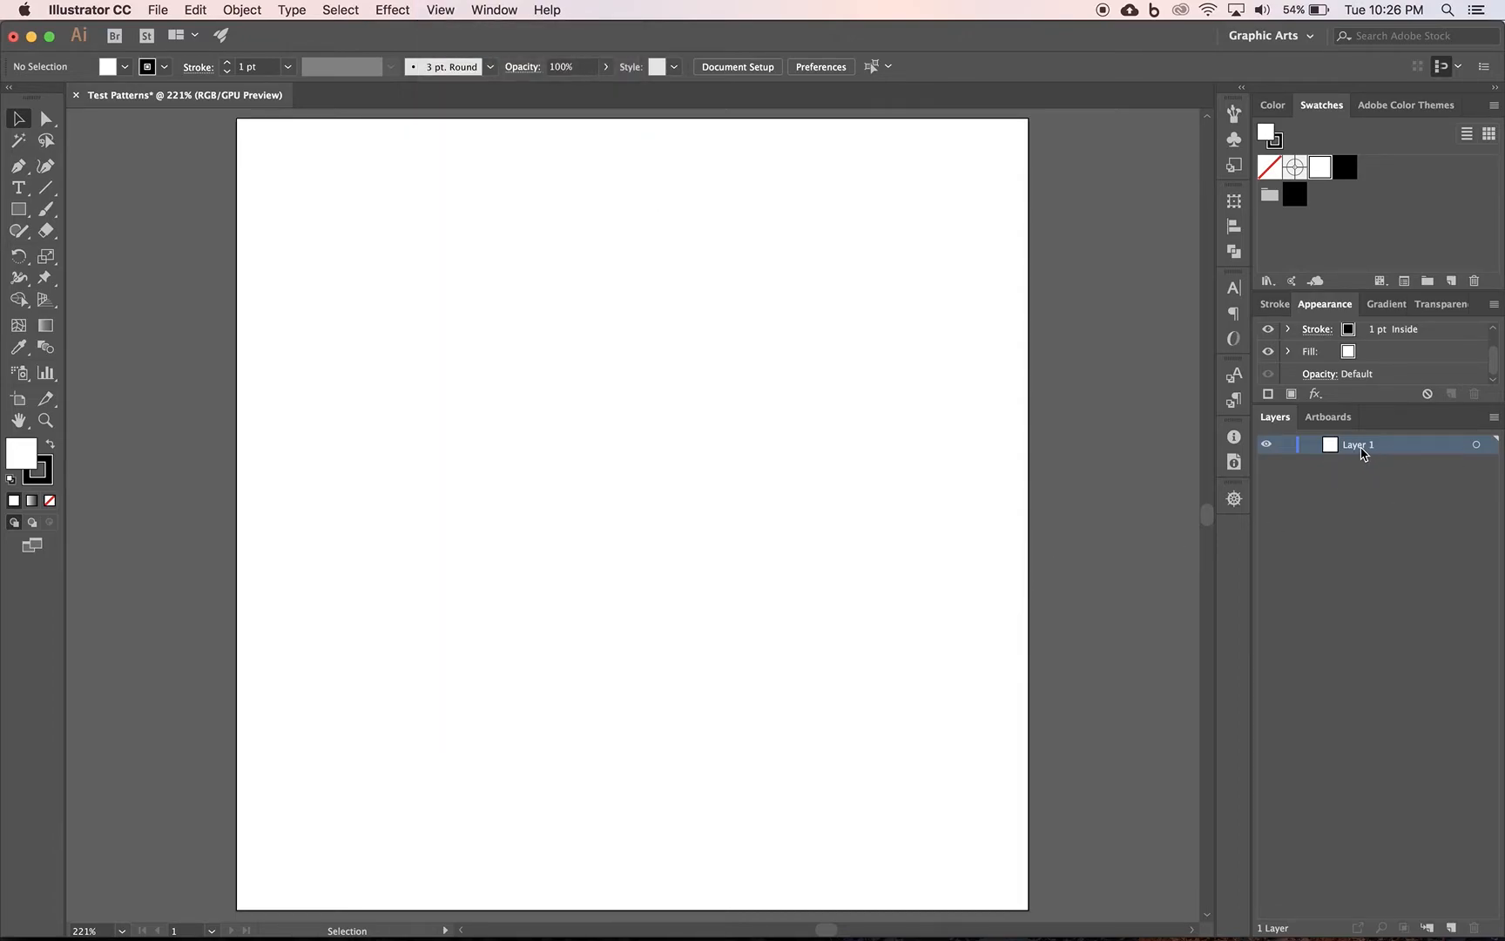
Add a new layer named Mask and rename the original layer as Patterns
click(1455, 929)
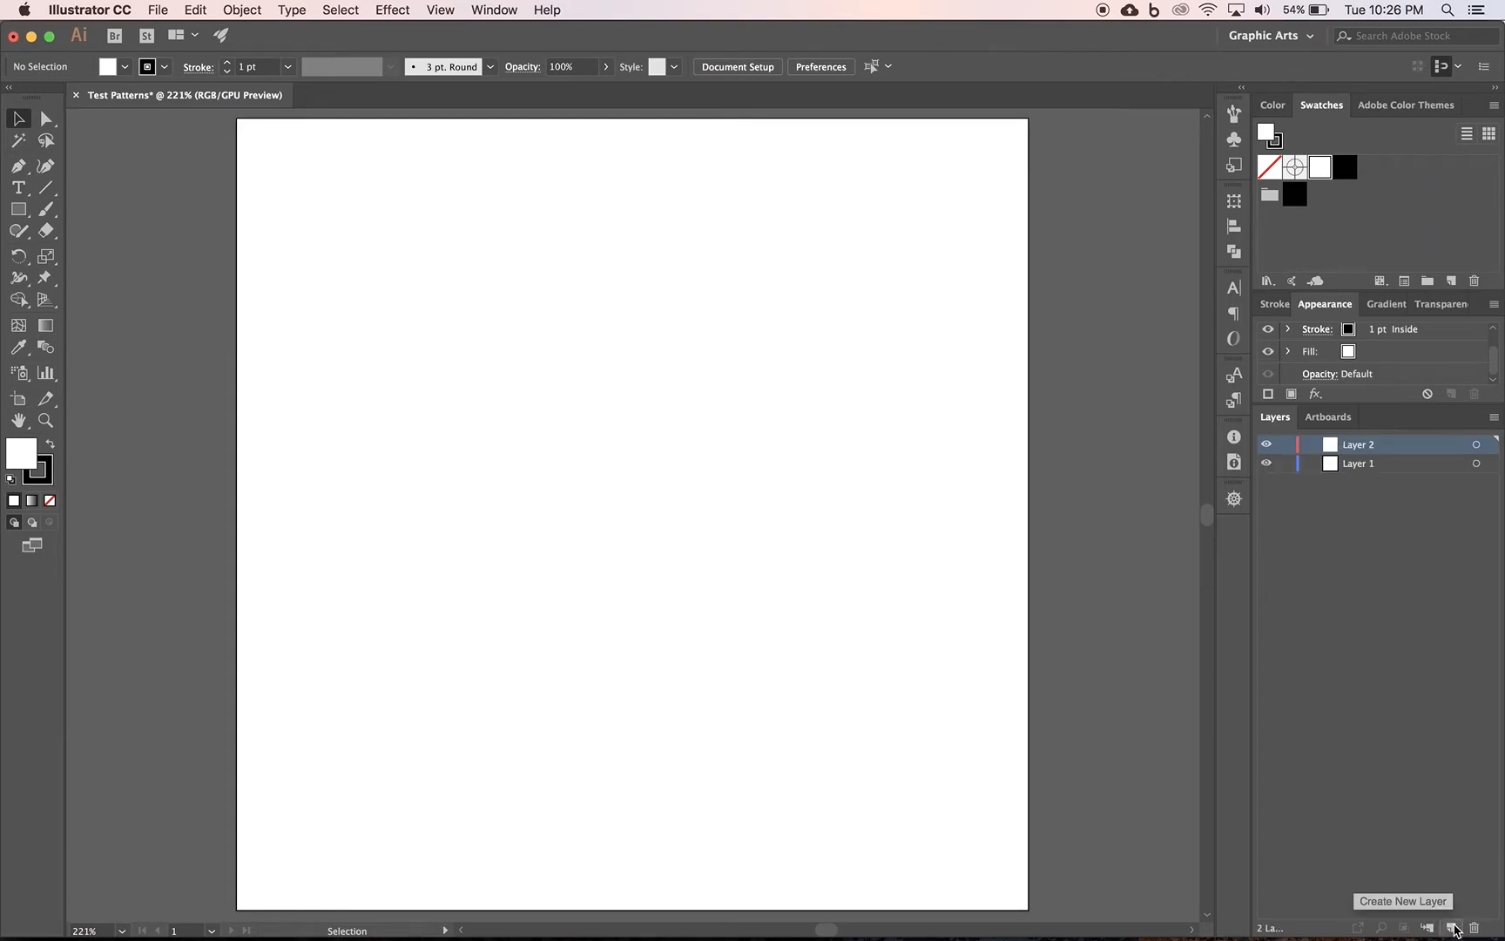
double_click(1366, 444)
text(Mask)
key(Return)
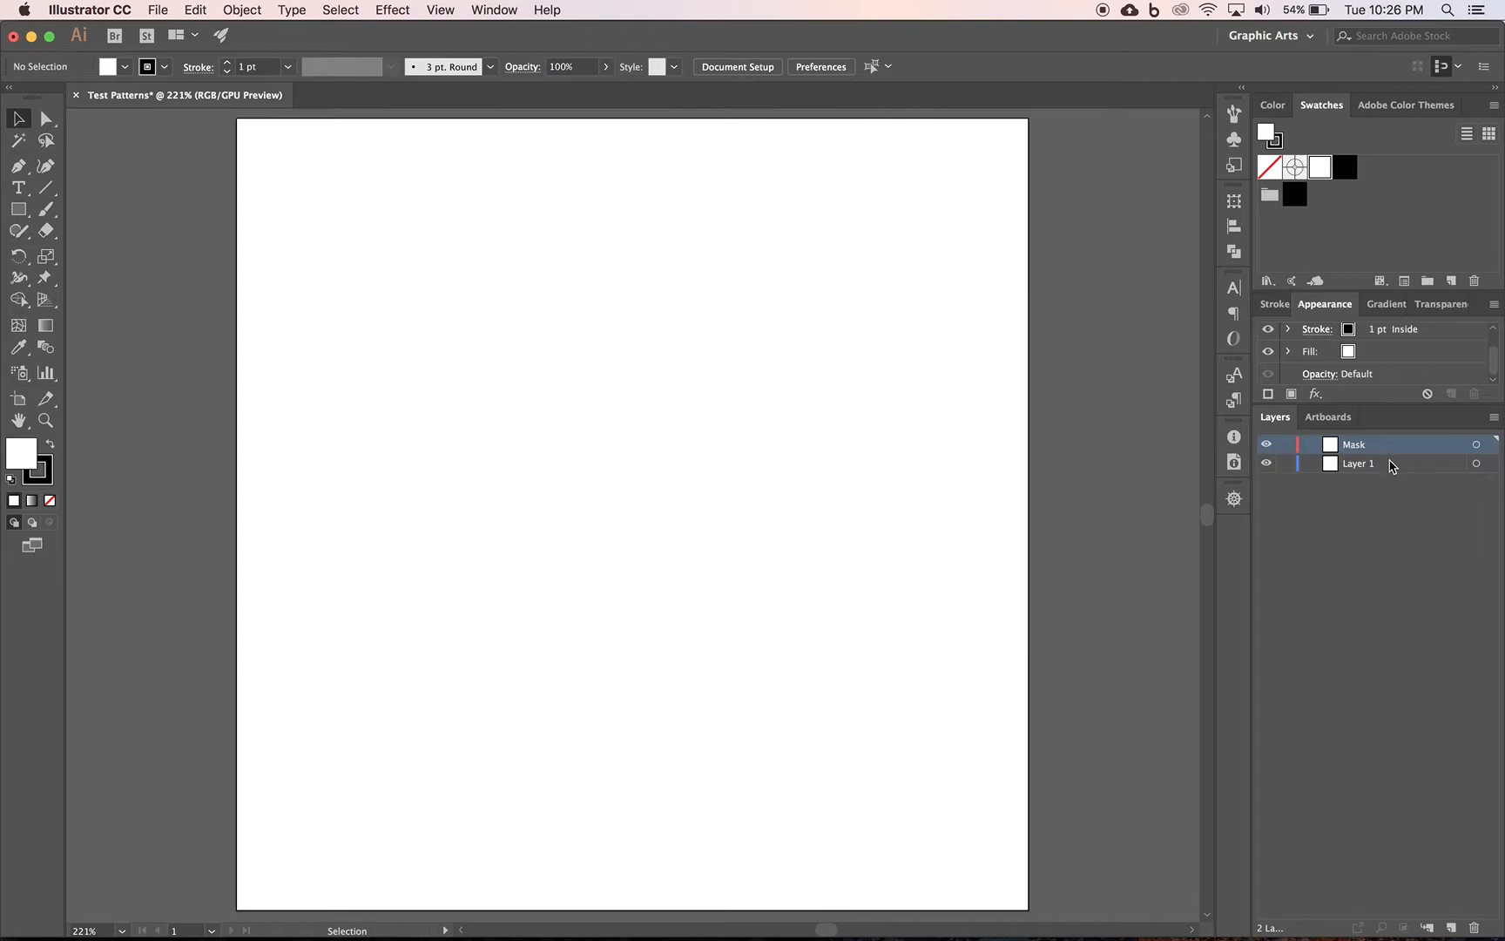
double_click(1363, 474)
text(Patterns)
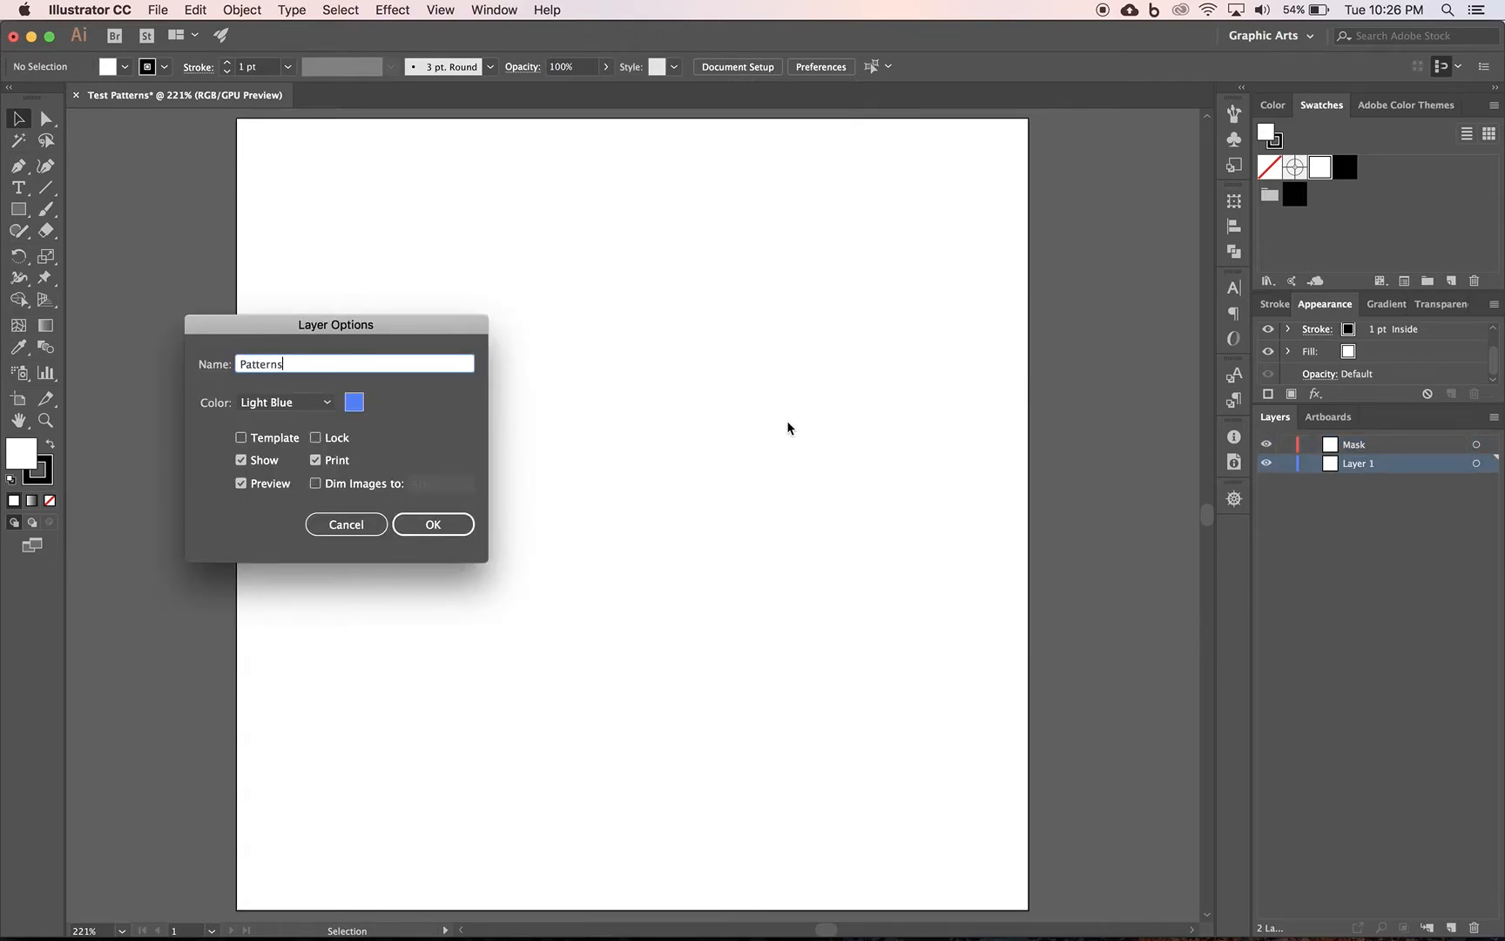
click(440, 524)
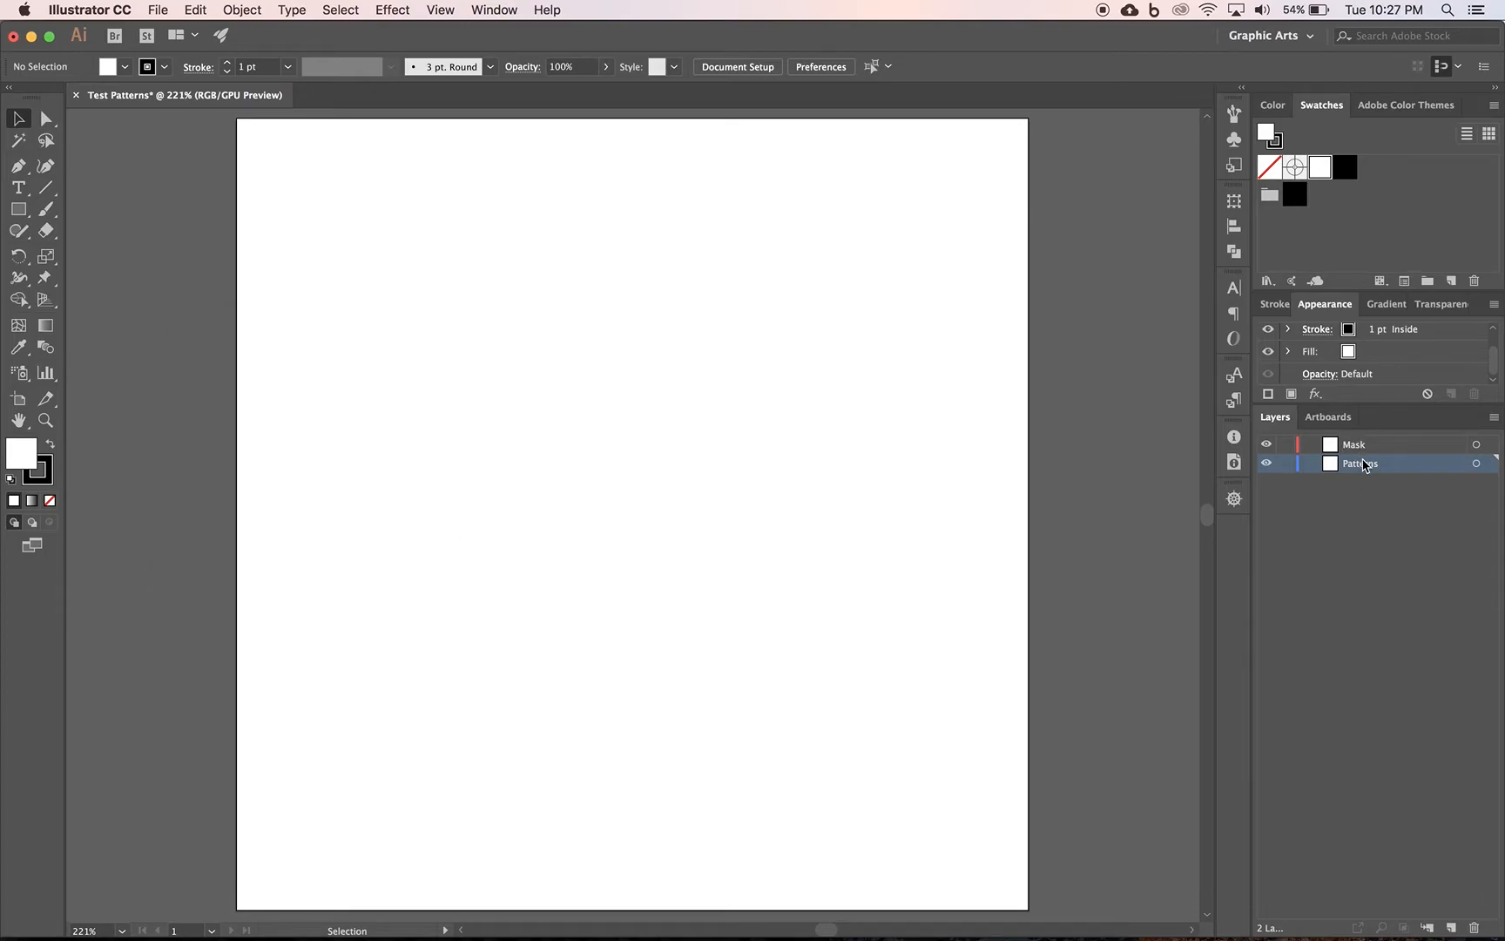
click(1360, 446)
click(1361, 465)
click(1365, 446)
click(1367, 471)
click(28, 462)
click(49, 448)
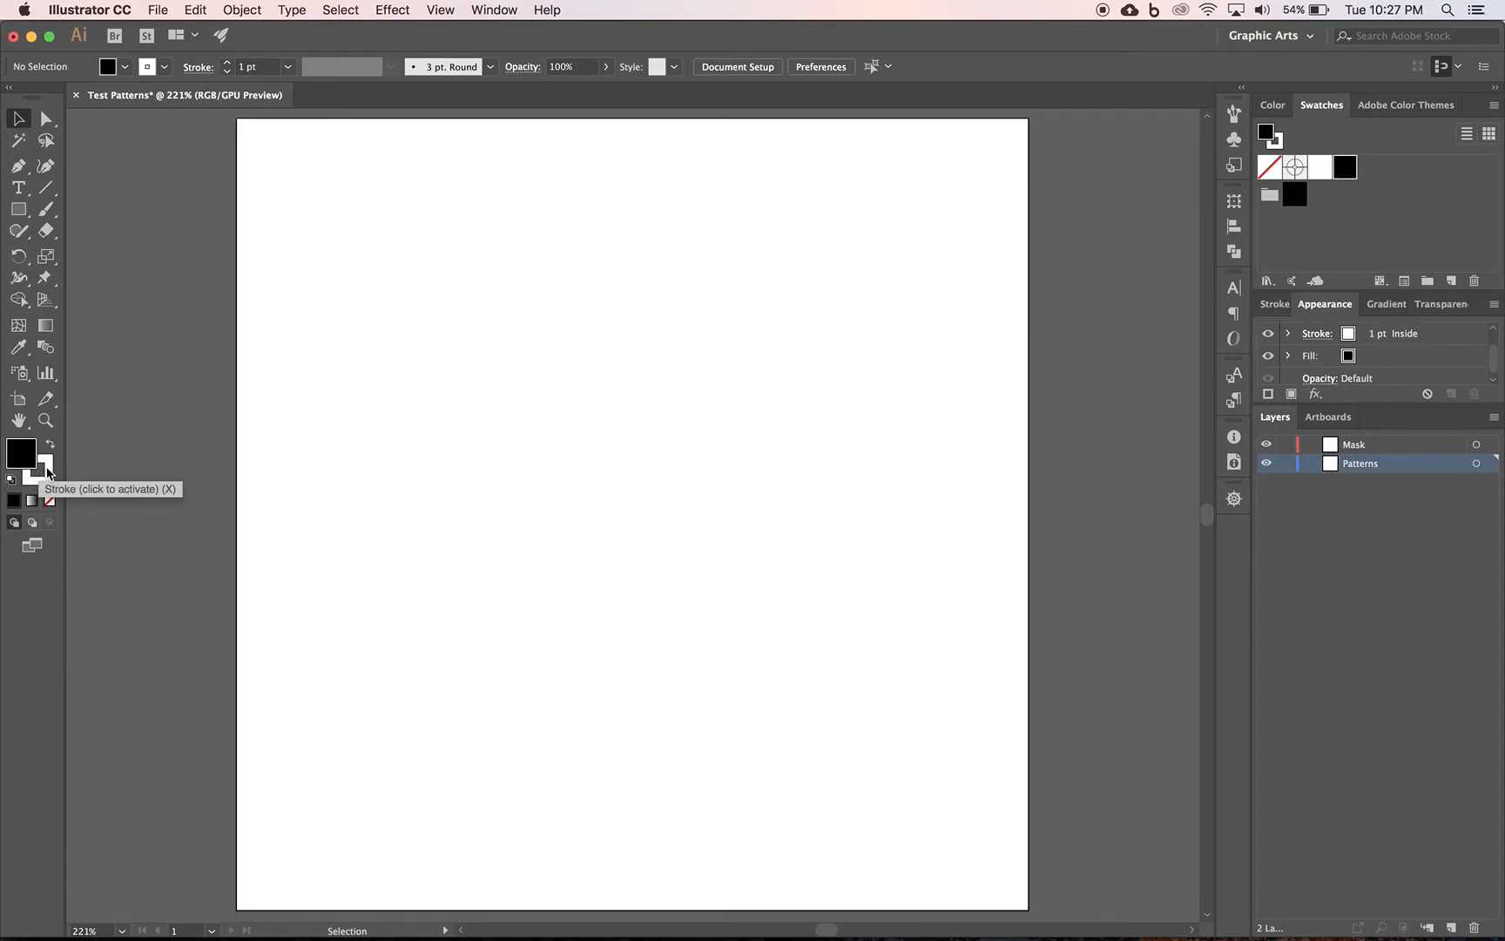
key(shift+x)
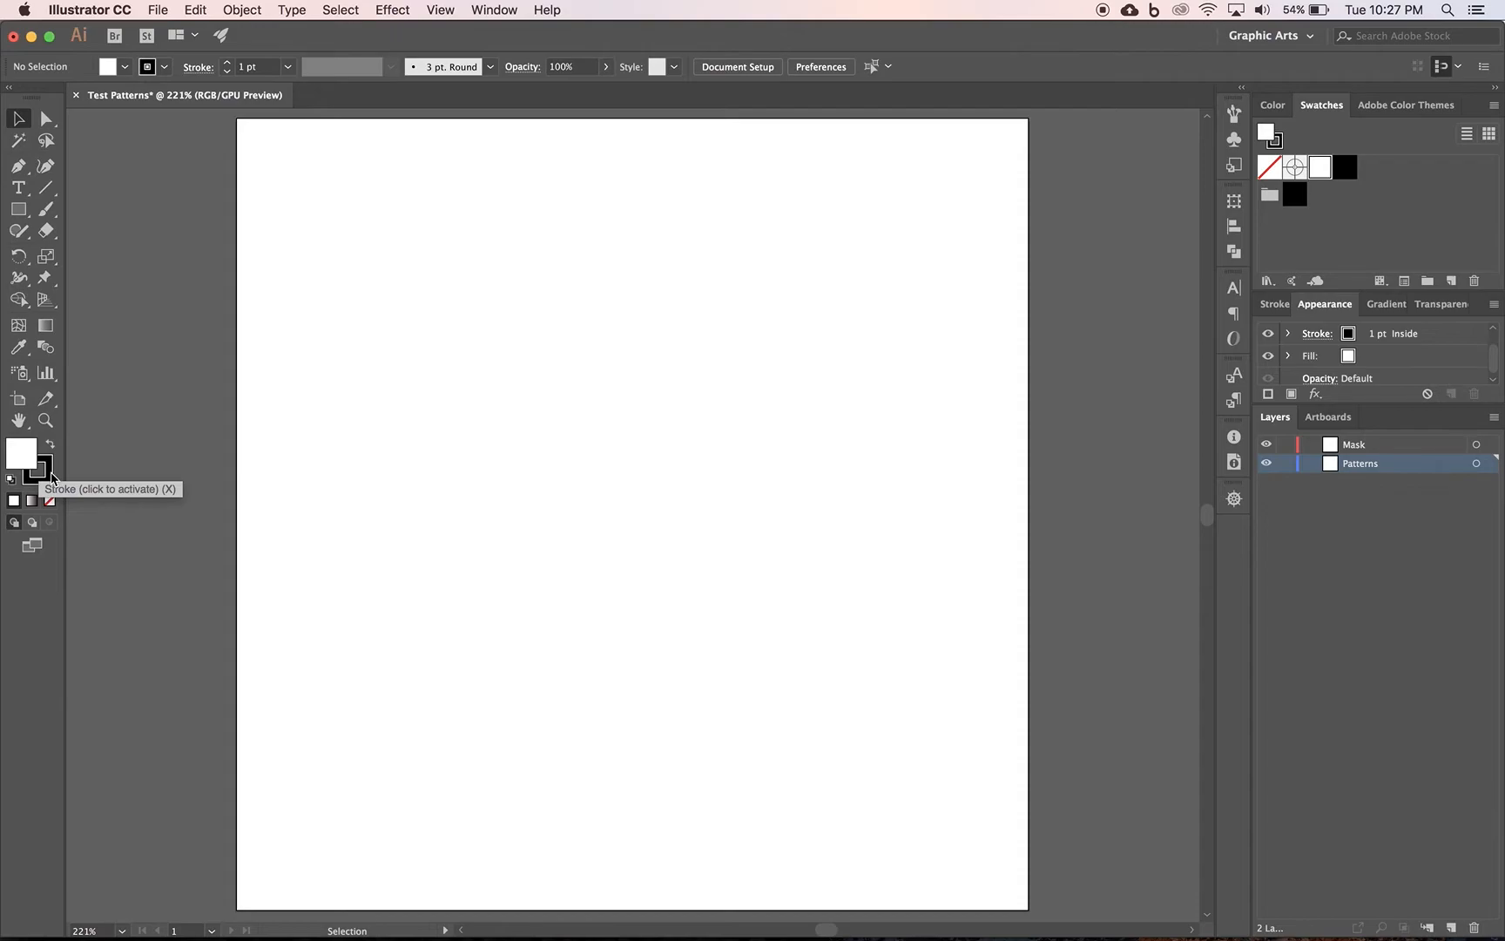
Set the fill to black and the stroke to none for new shapes
click(43, 468)
click(50, 445)
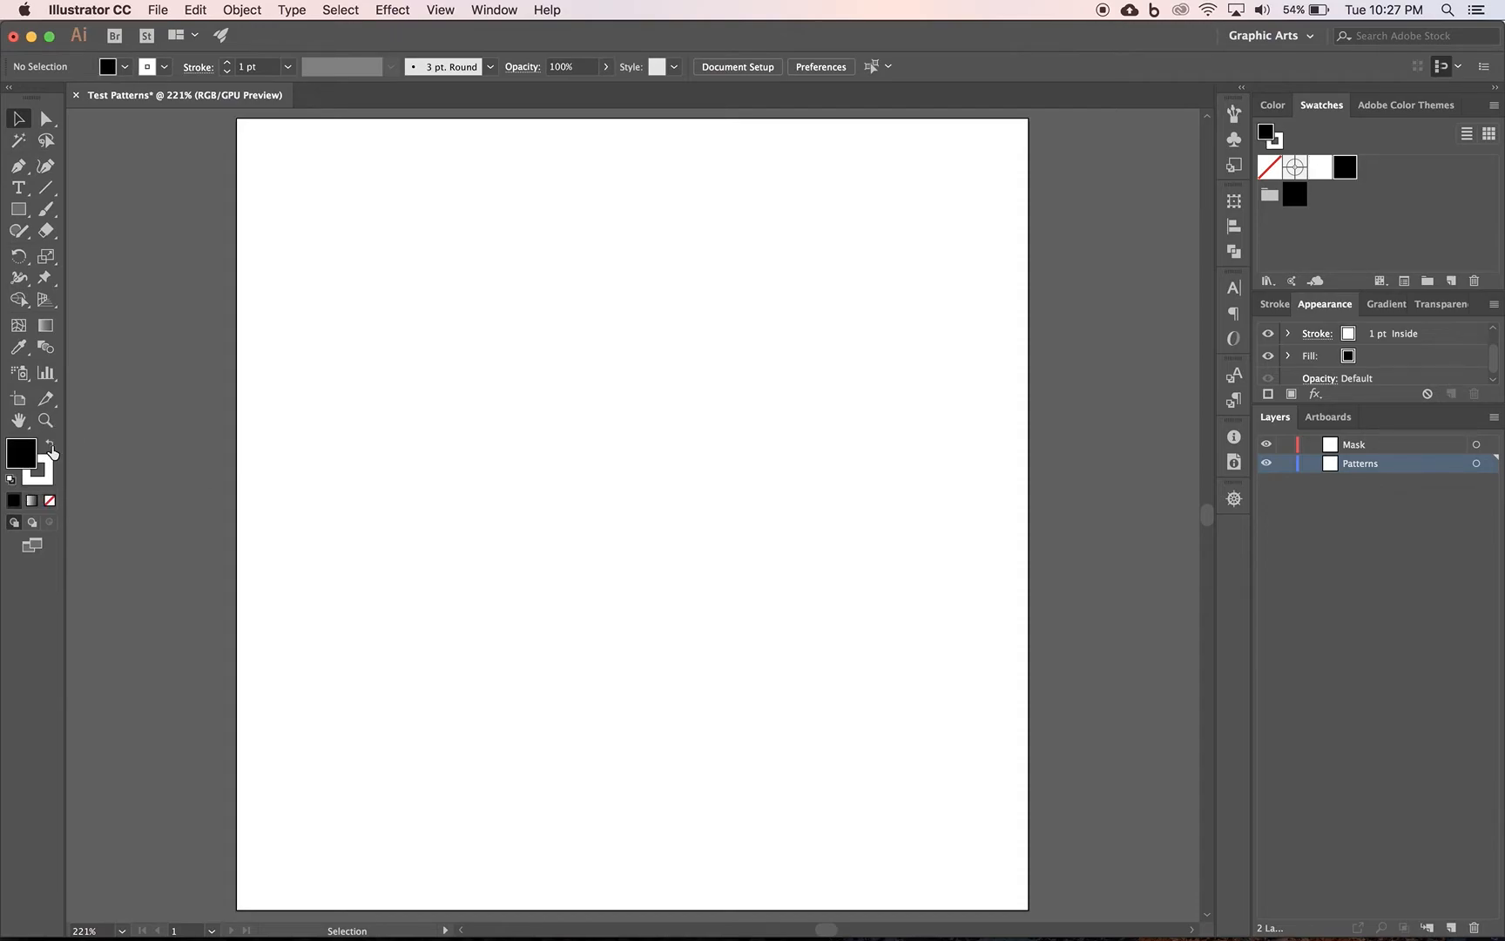
click(50, 479)
click(50, 500)
click(17, 461)
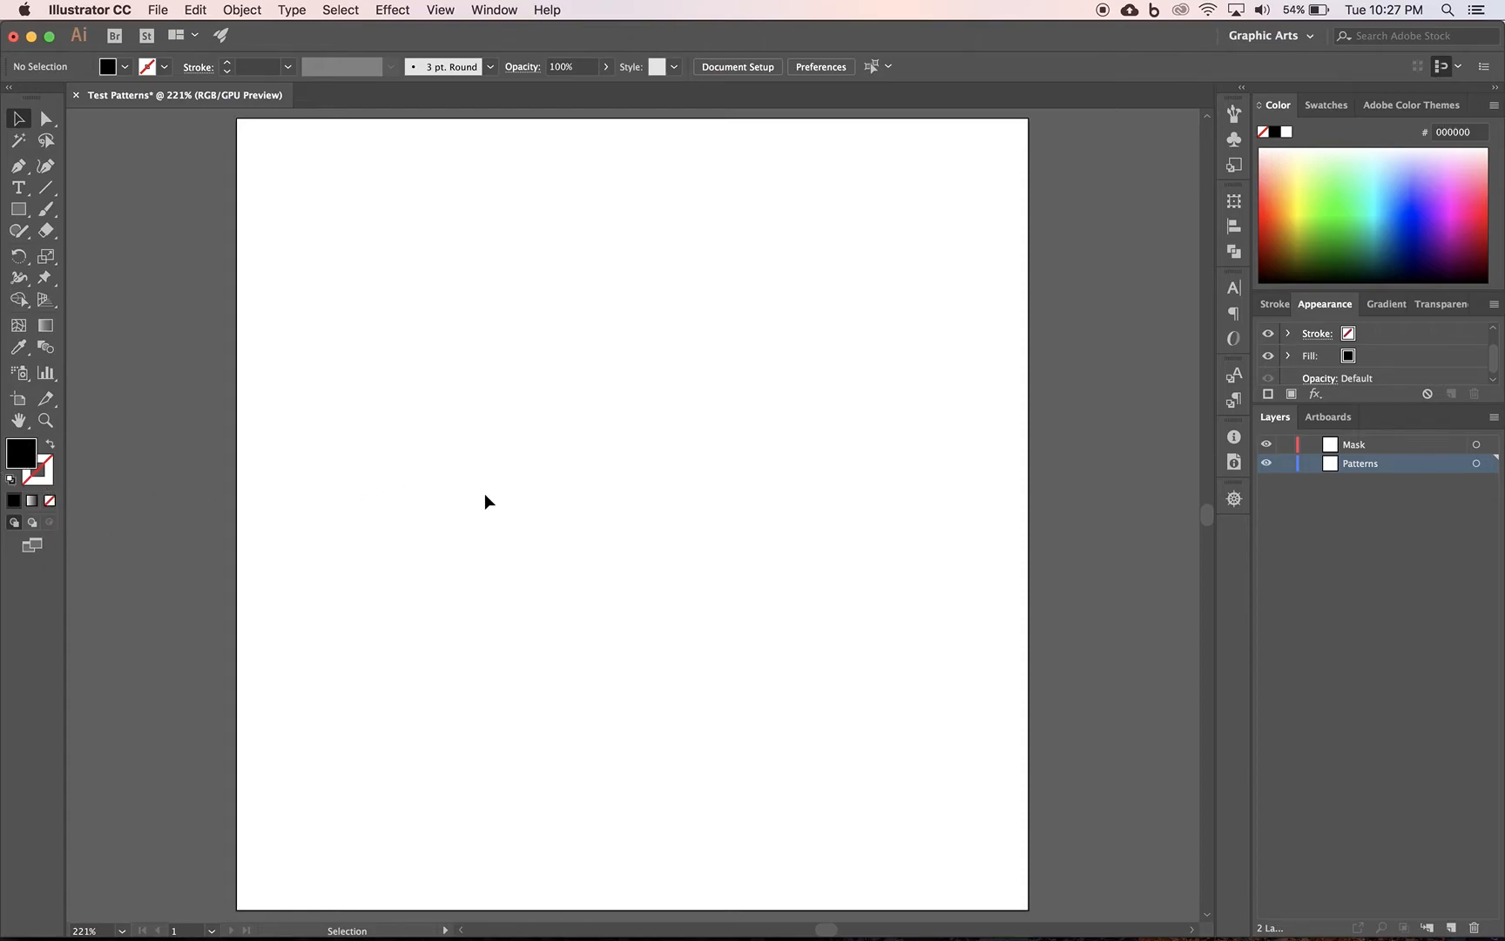
Draw a black square centred on the artboard and place a copy of it directly above, flush with the artboard's upper edge
click(18, 209)
click(632, 514)
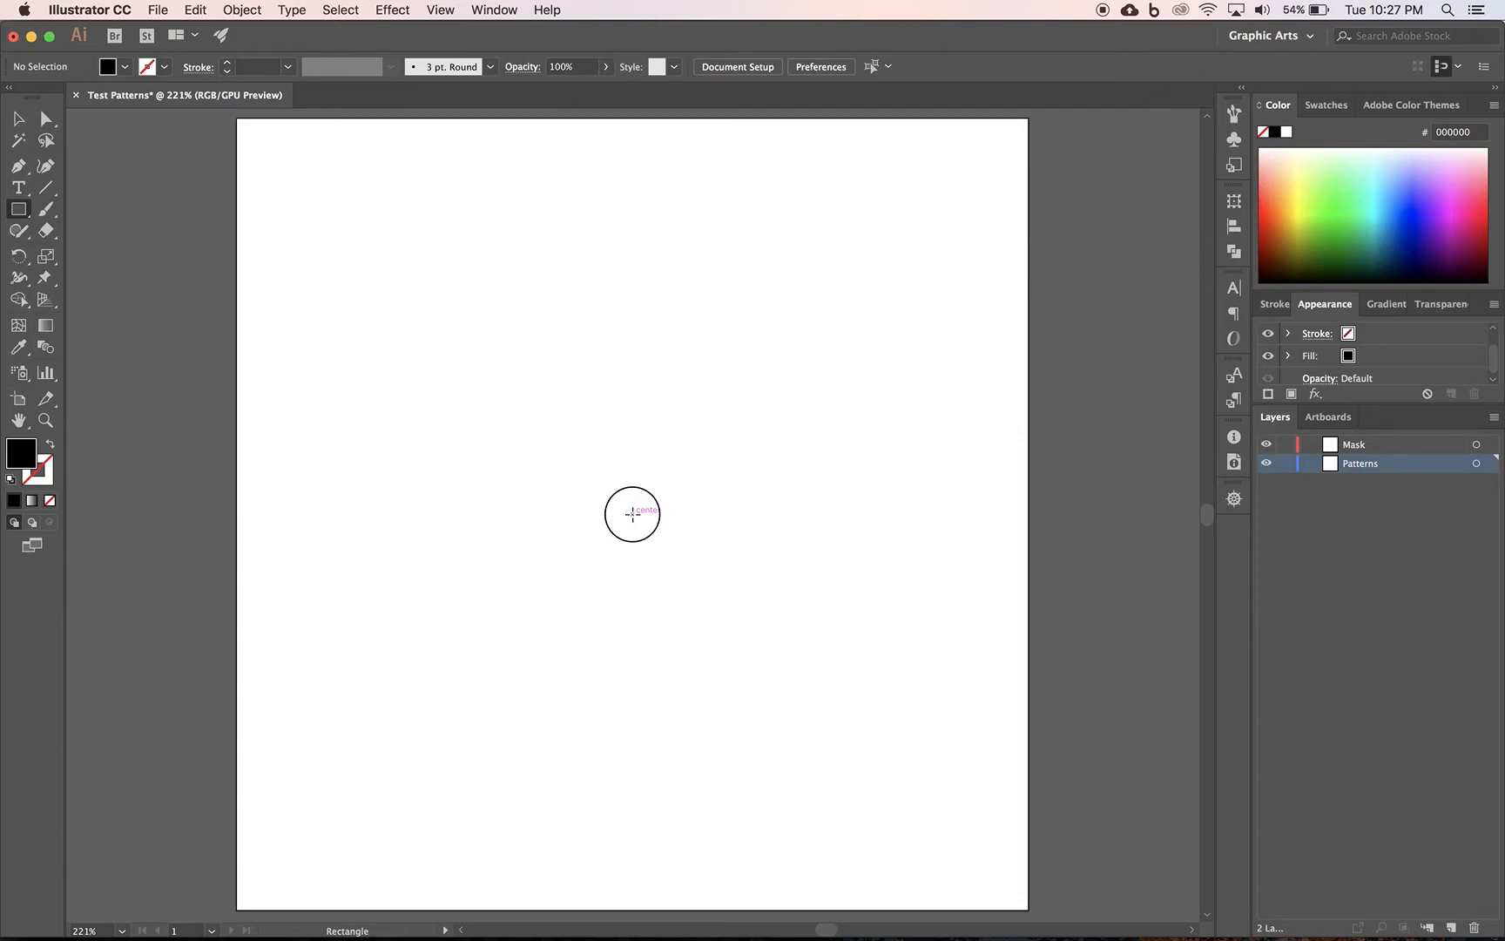
drag(632, 513, 681, 605)
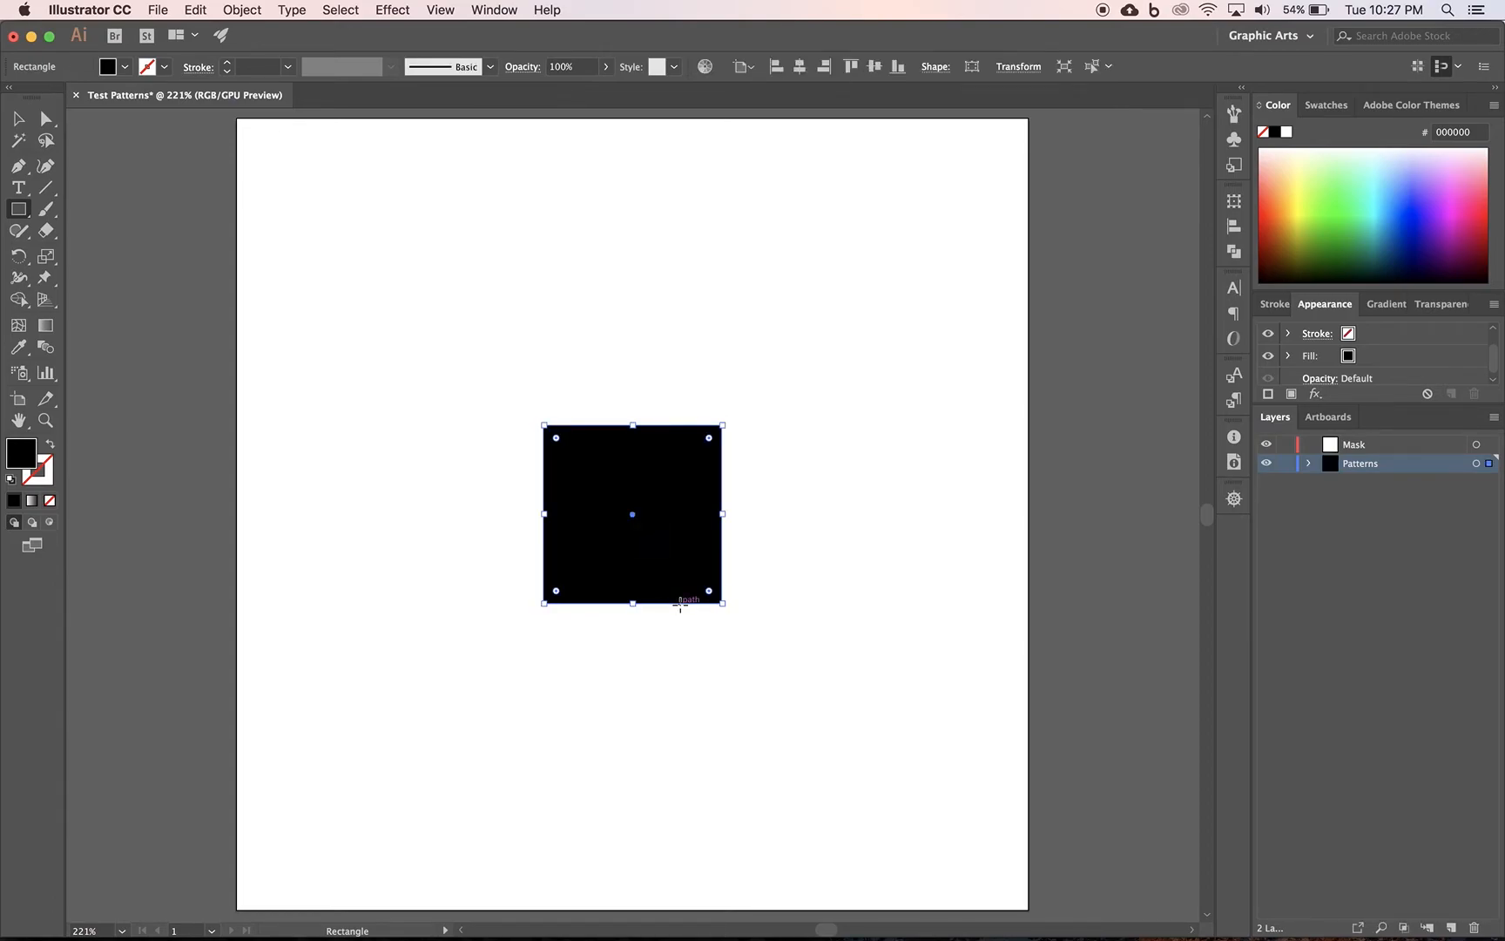
click(19, 122)
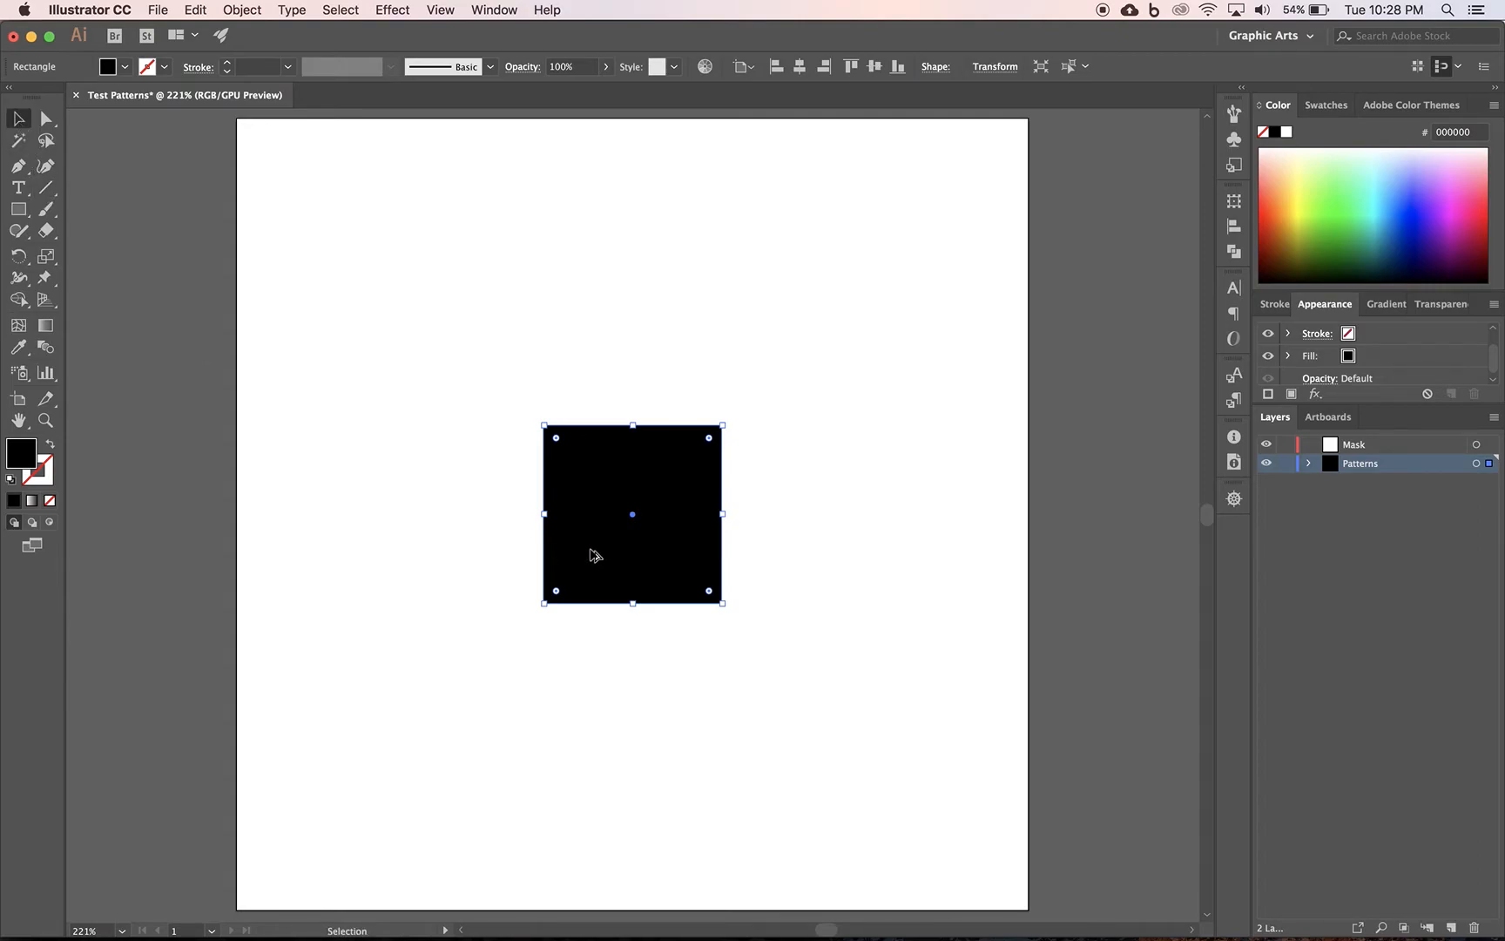
drag(631, 530, 640, 215)
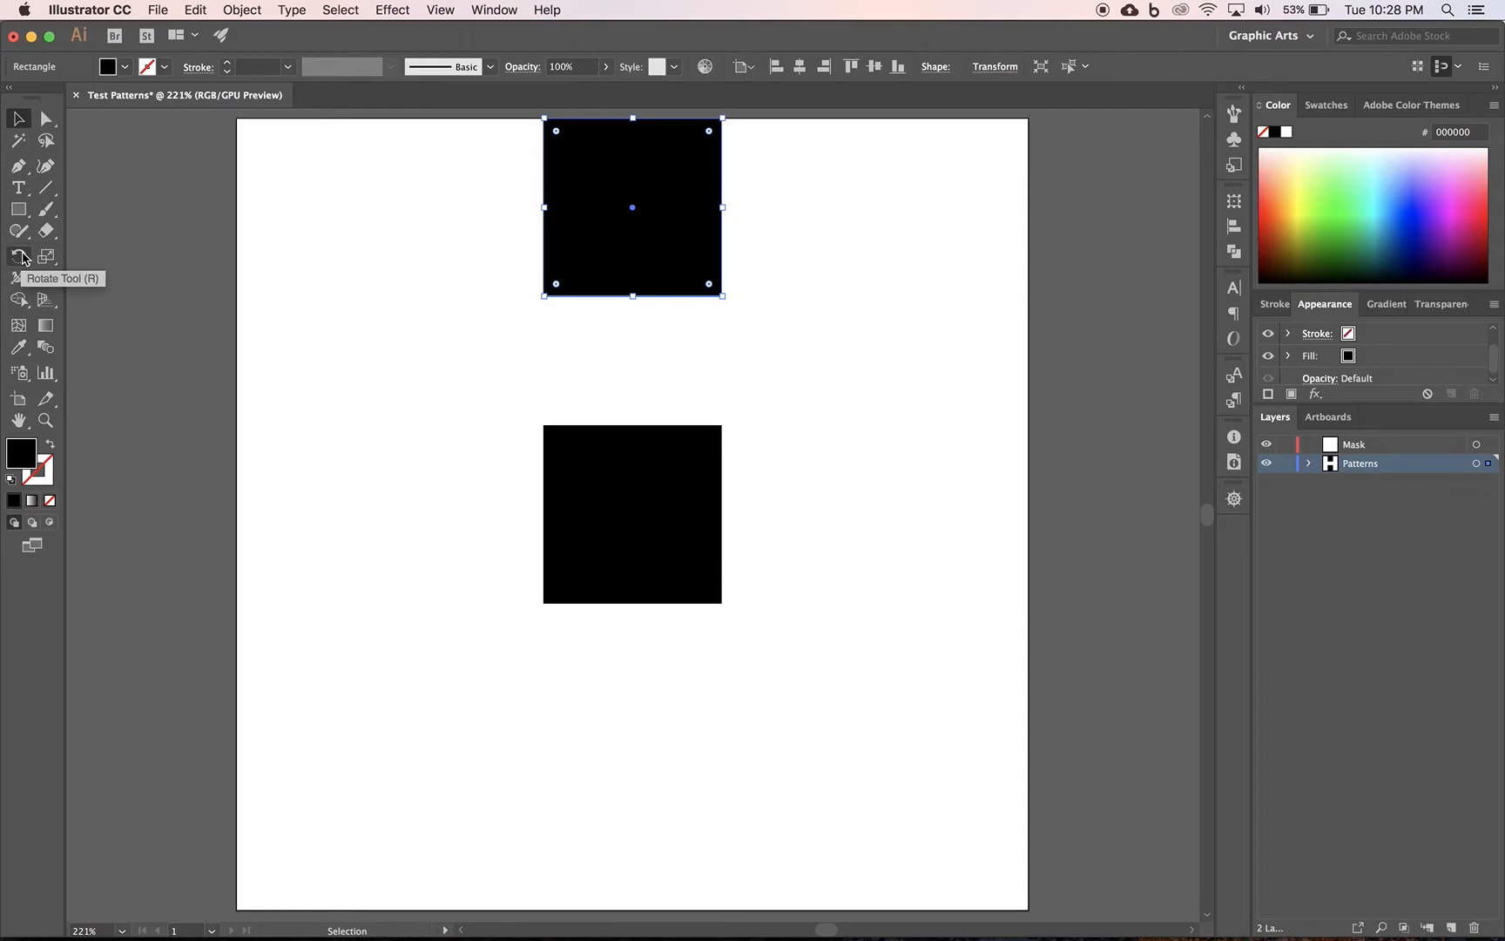
Make a copy of the upper square rotated 45° about the central square's centre point
click(19, 256)
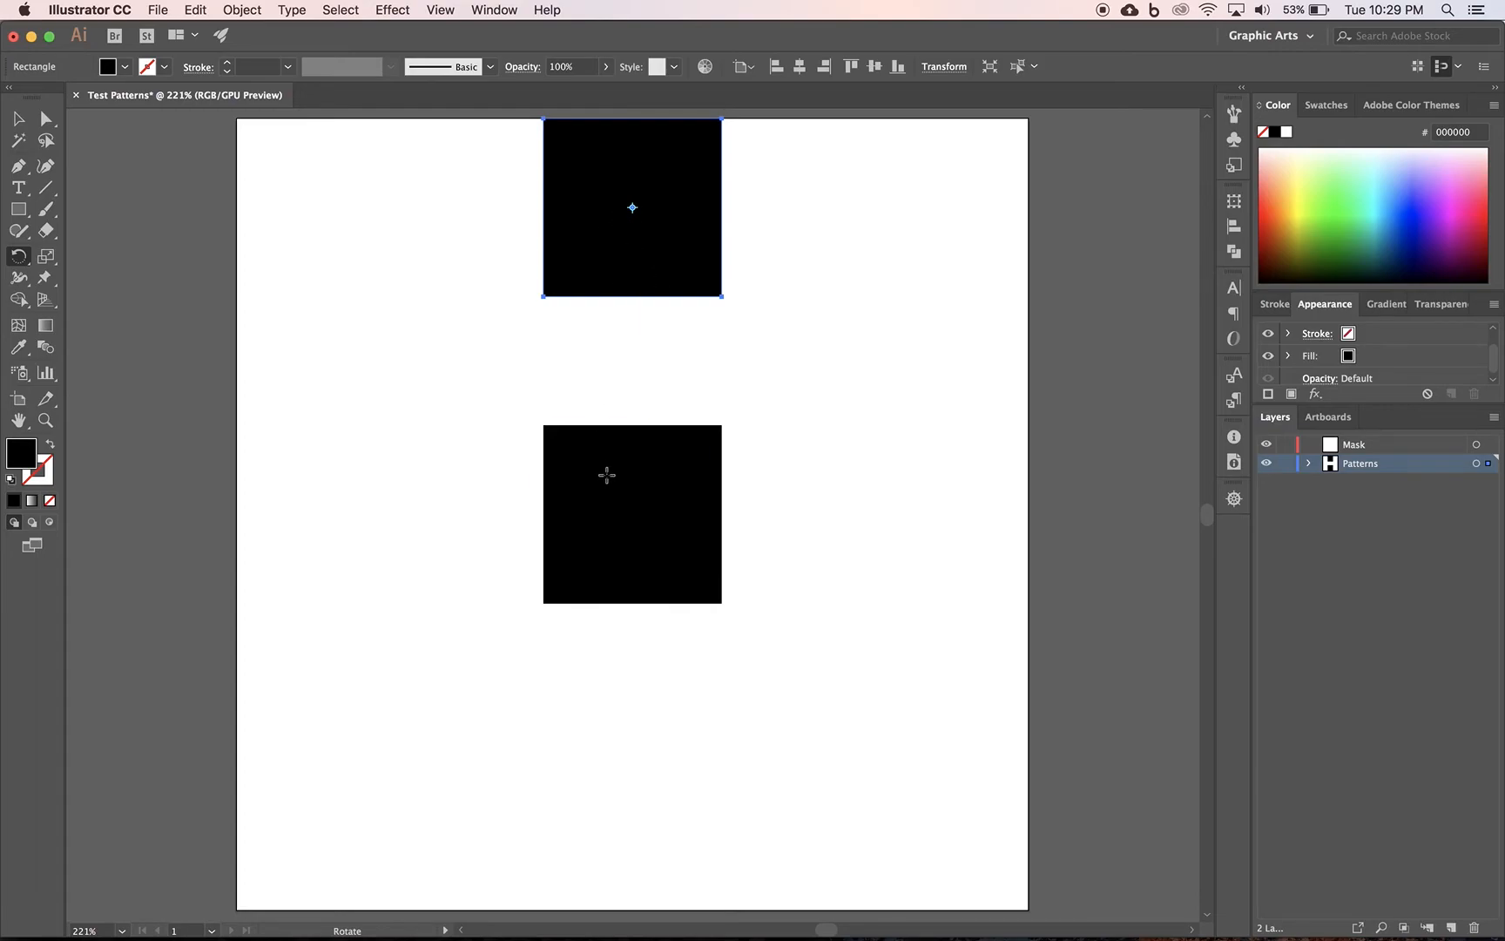
alt+click(632, 514)
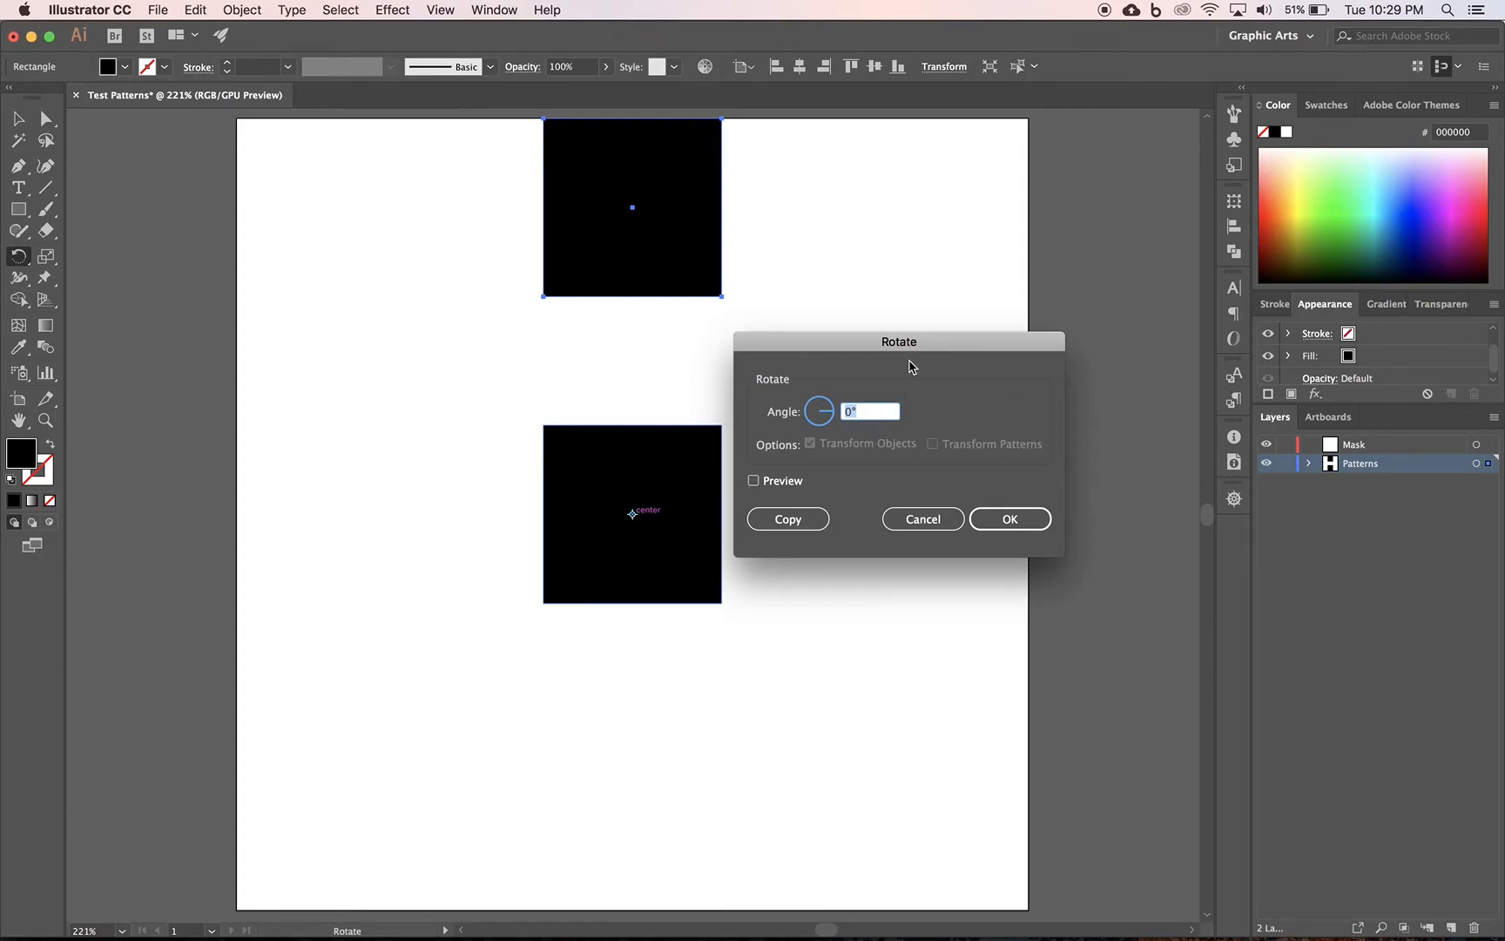
click(753, 481)
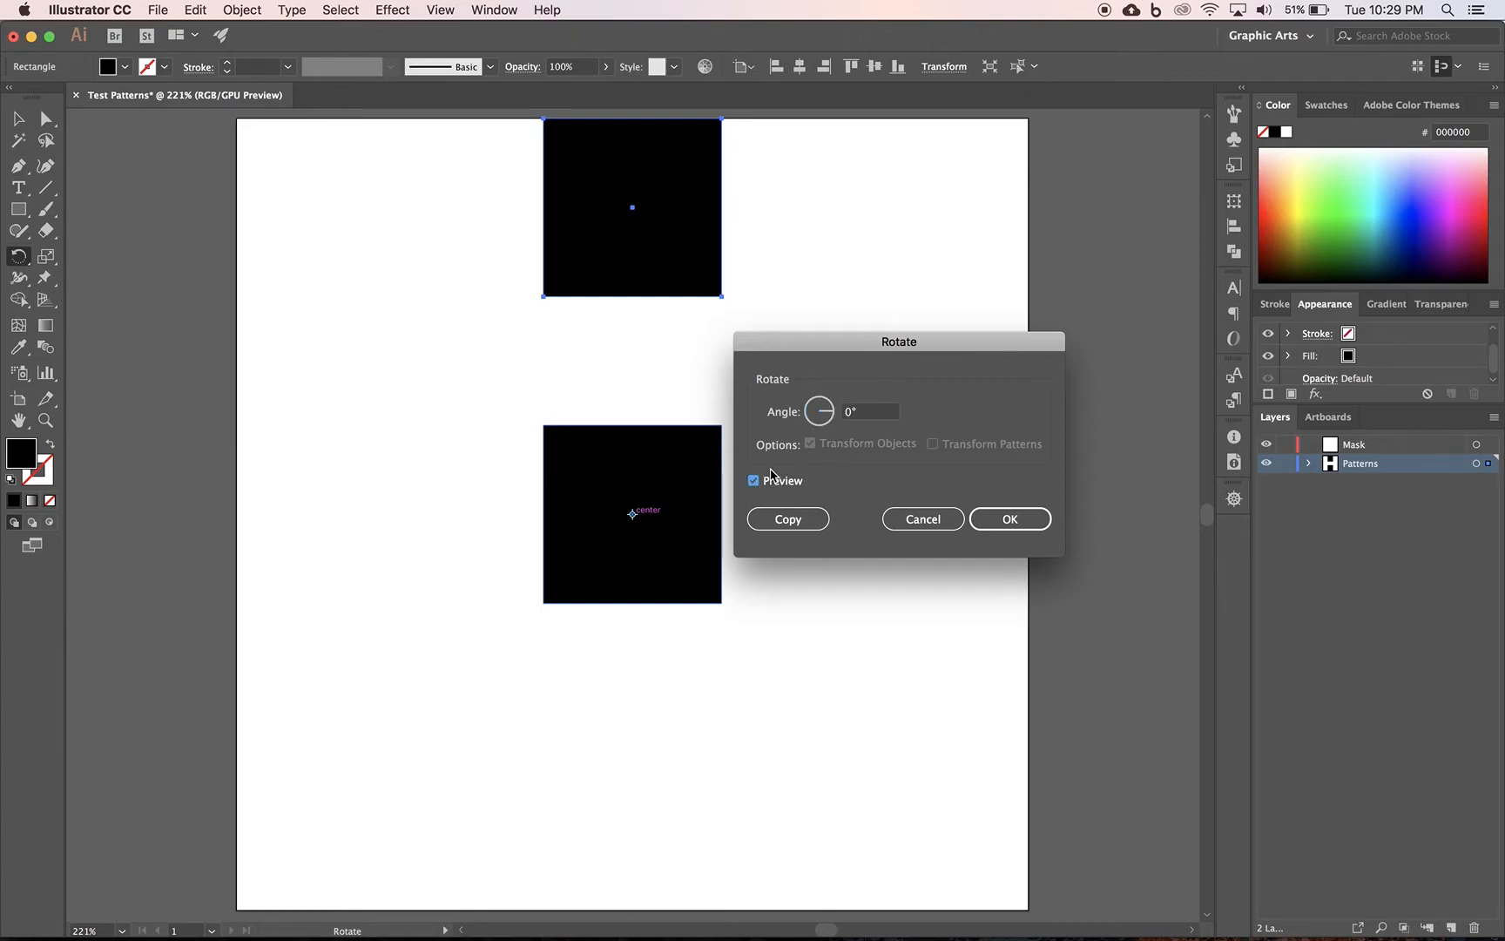
click(848, 415)
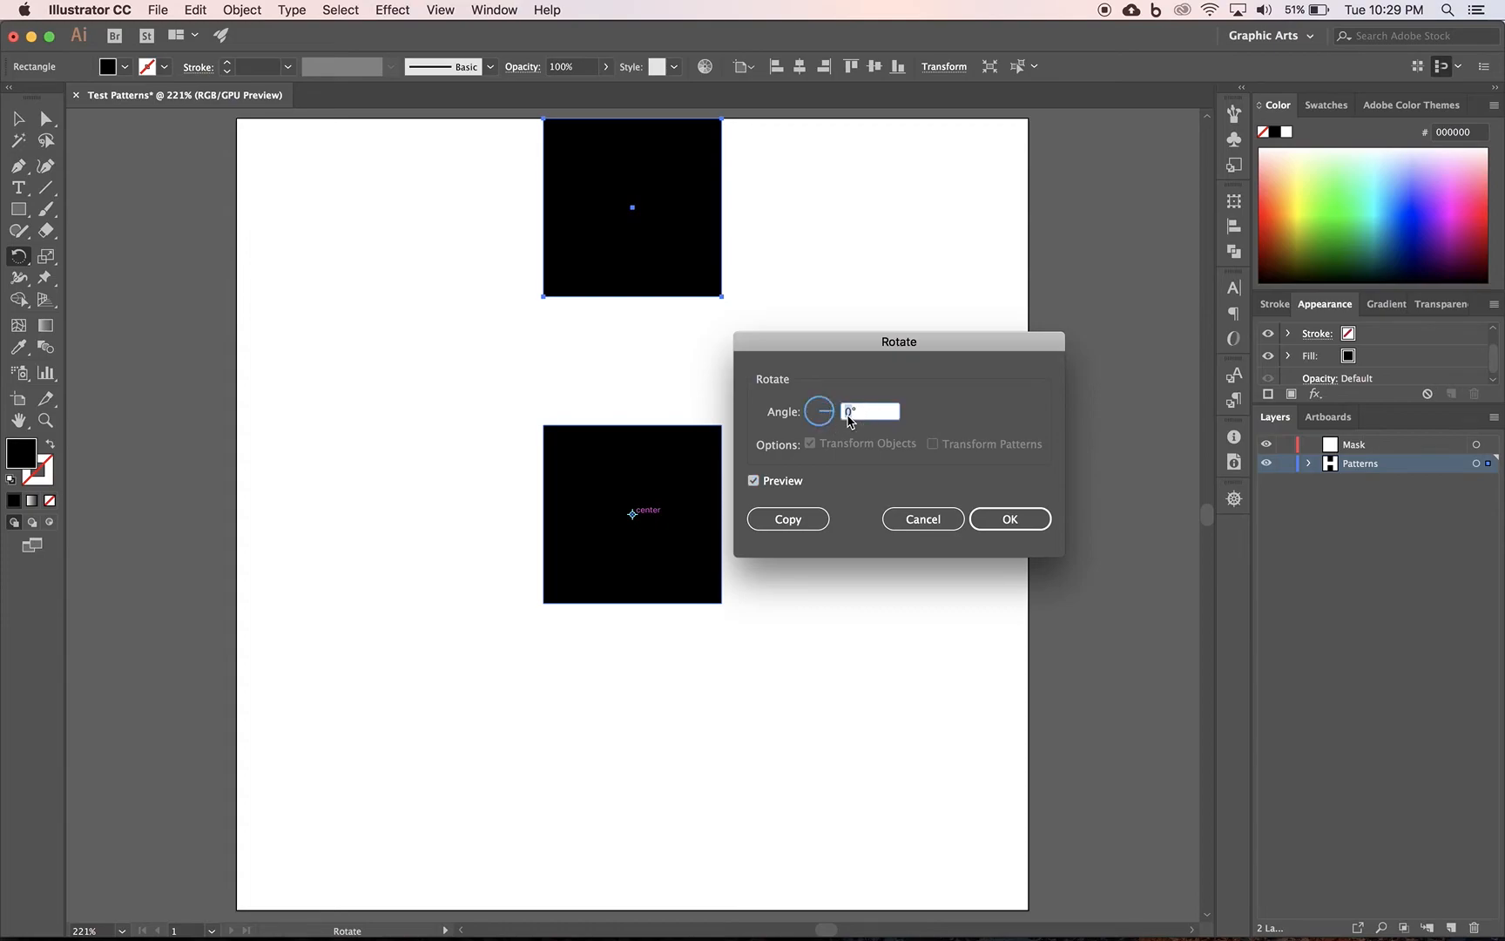
text(45)
key(Tab)
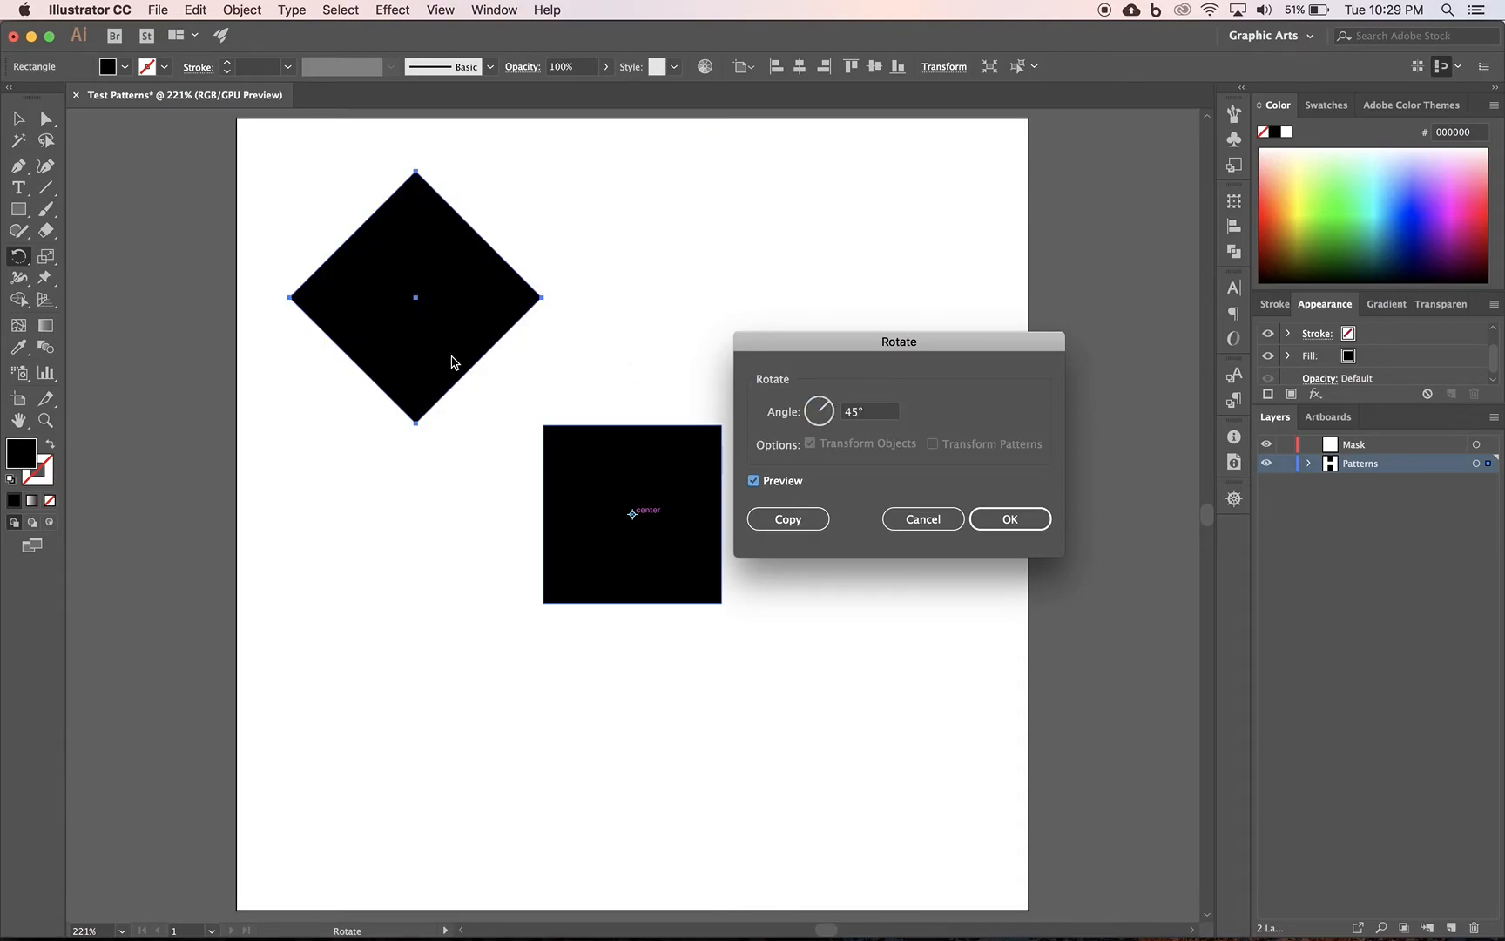
click(780, 518)
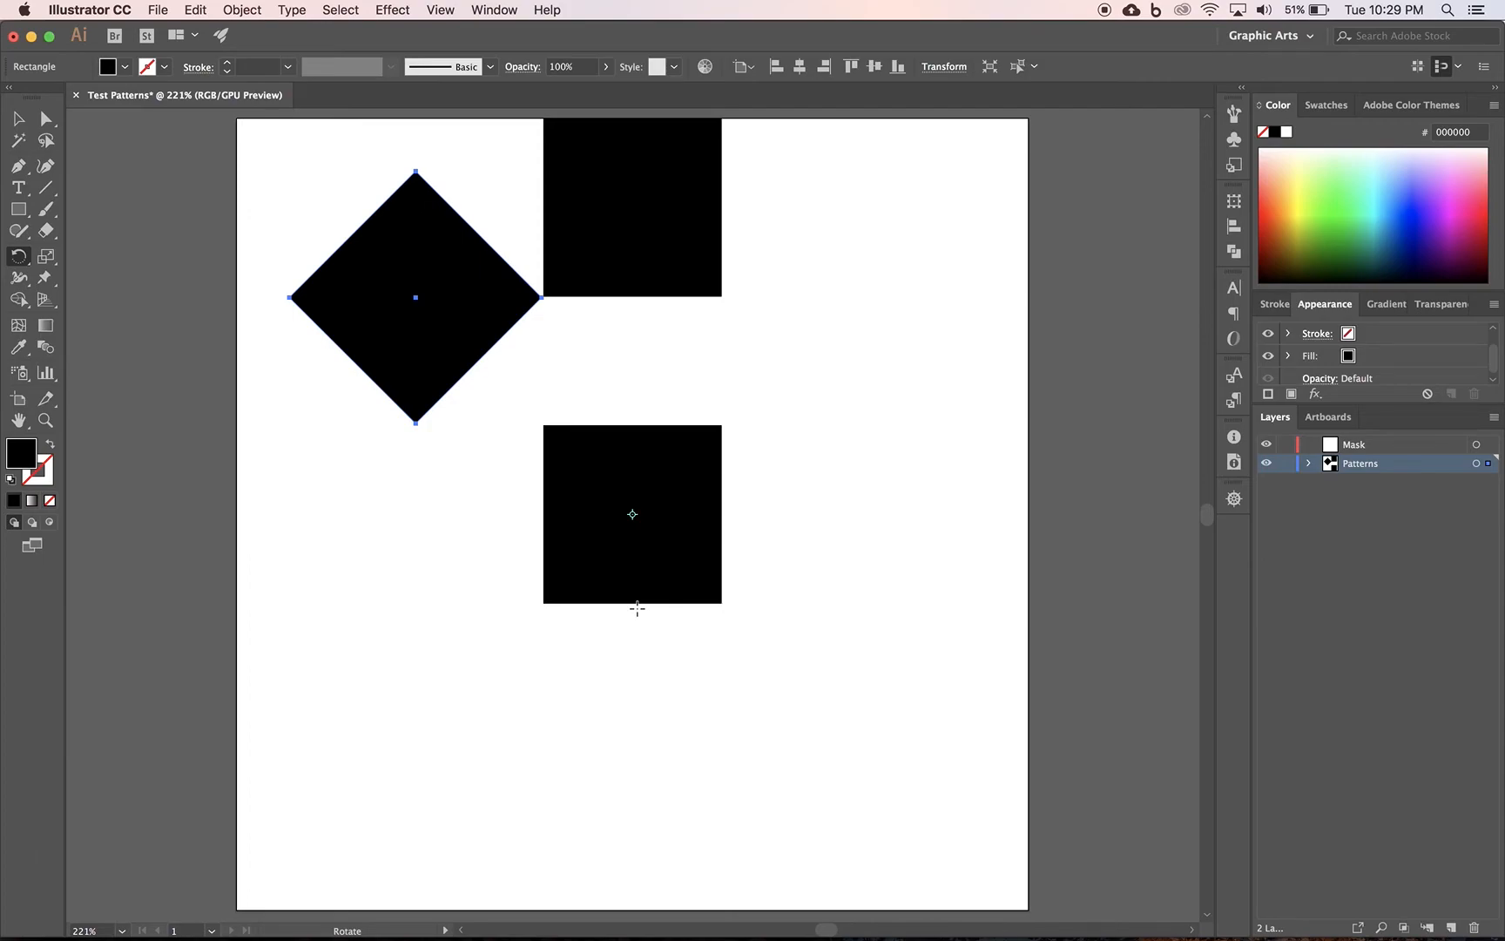
Repeat the 45° rotated copy around the central square until eight squares form a complete ring
key(v)
key(super+d)
key(super+d)
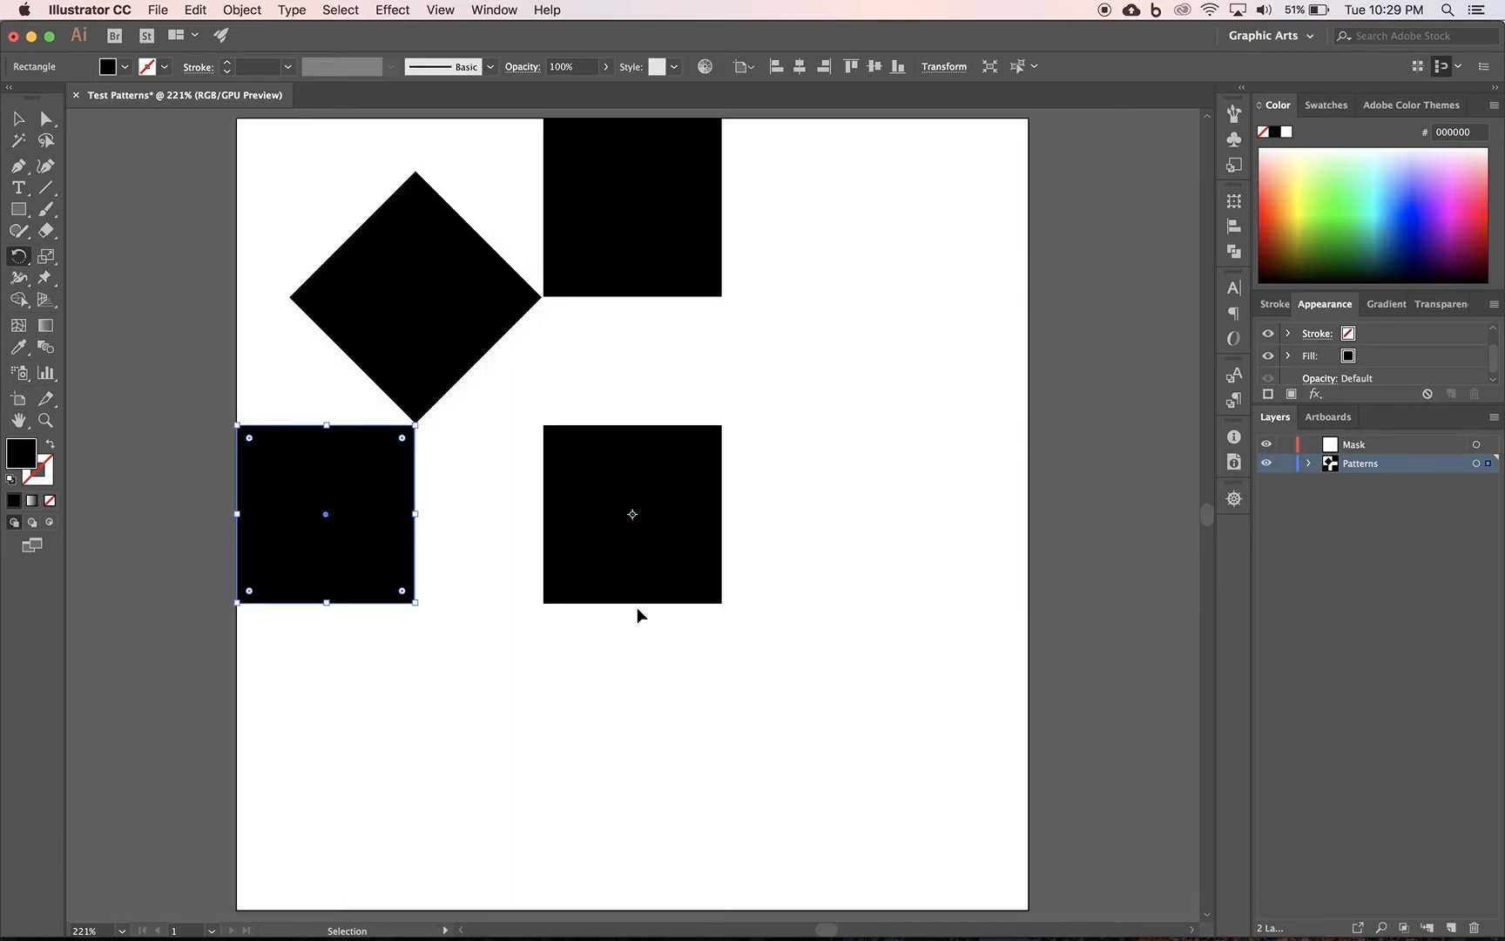
key(super+d)
key(super+d)
key(super+d)
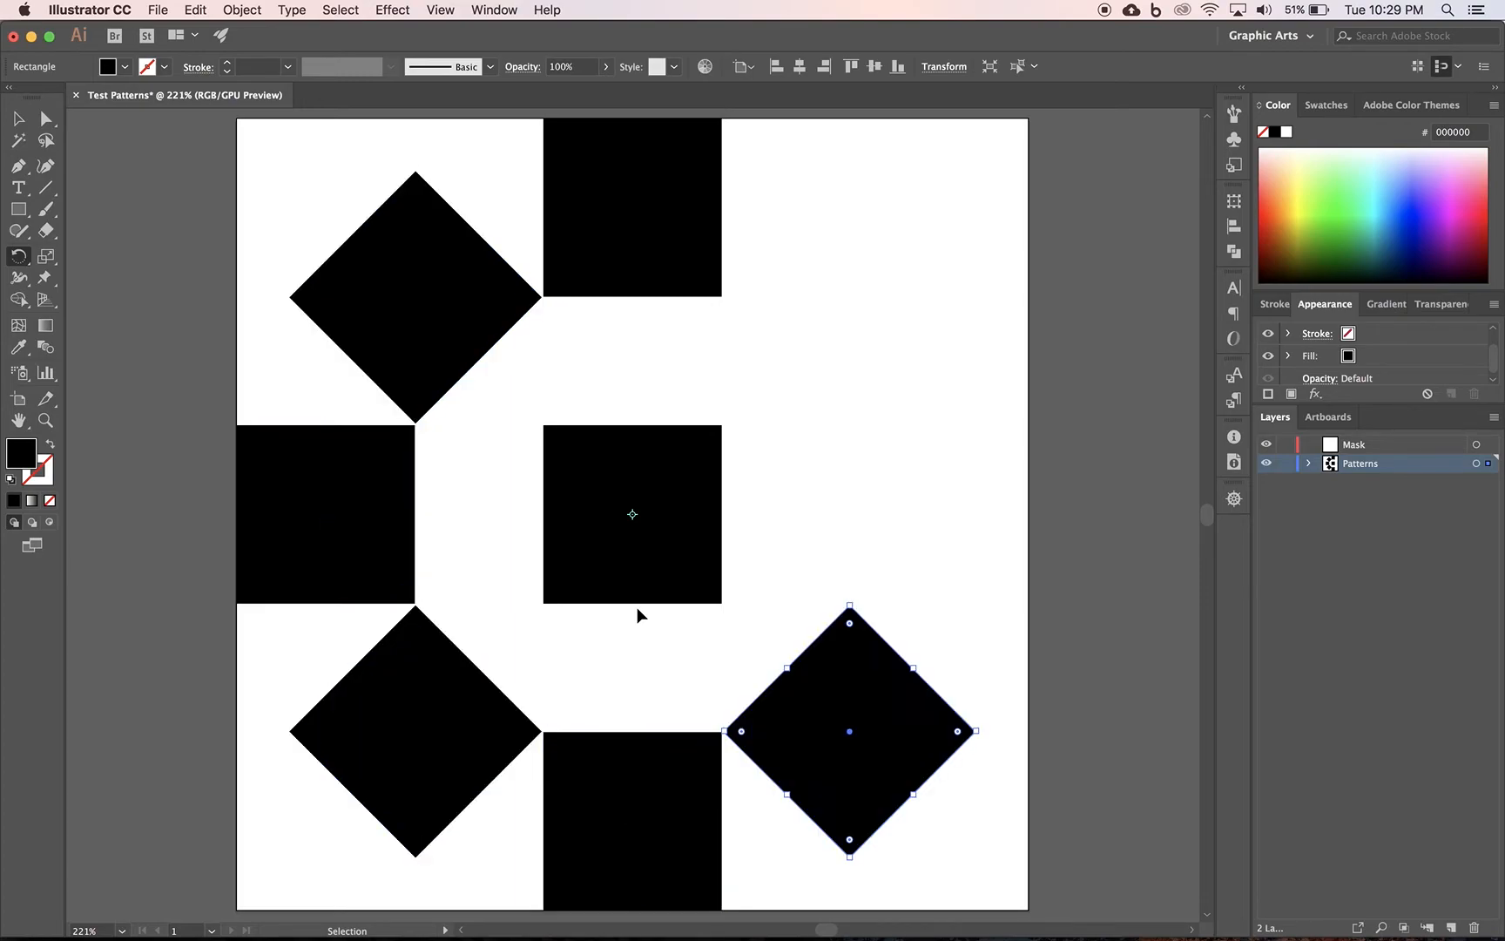
key(super+d)
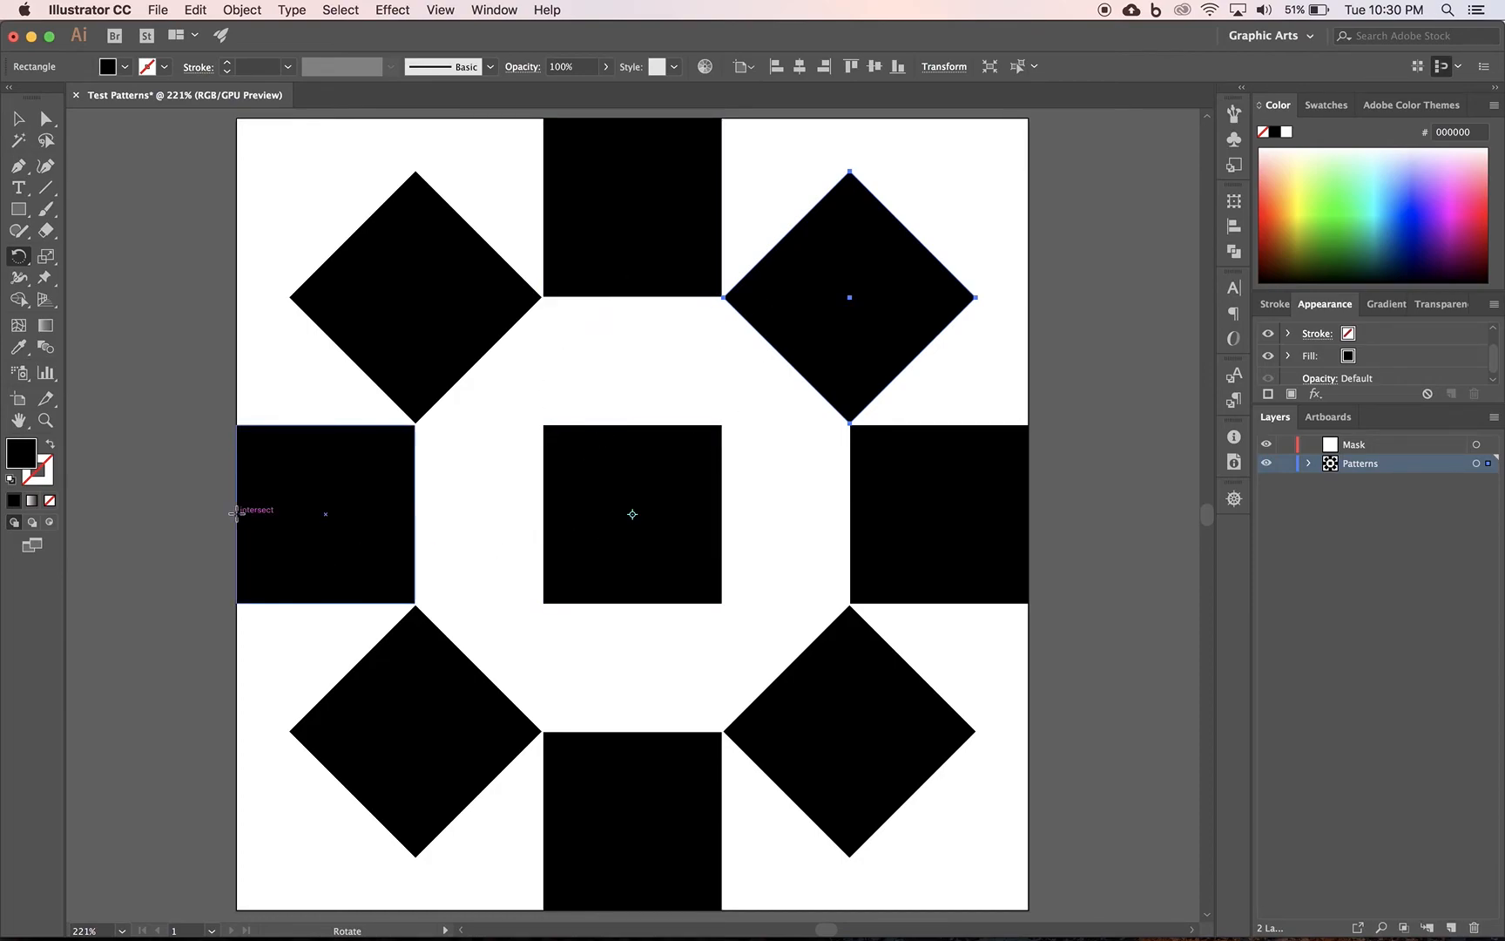
Make Mask the active layer
click(21, 122)
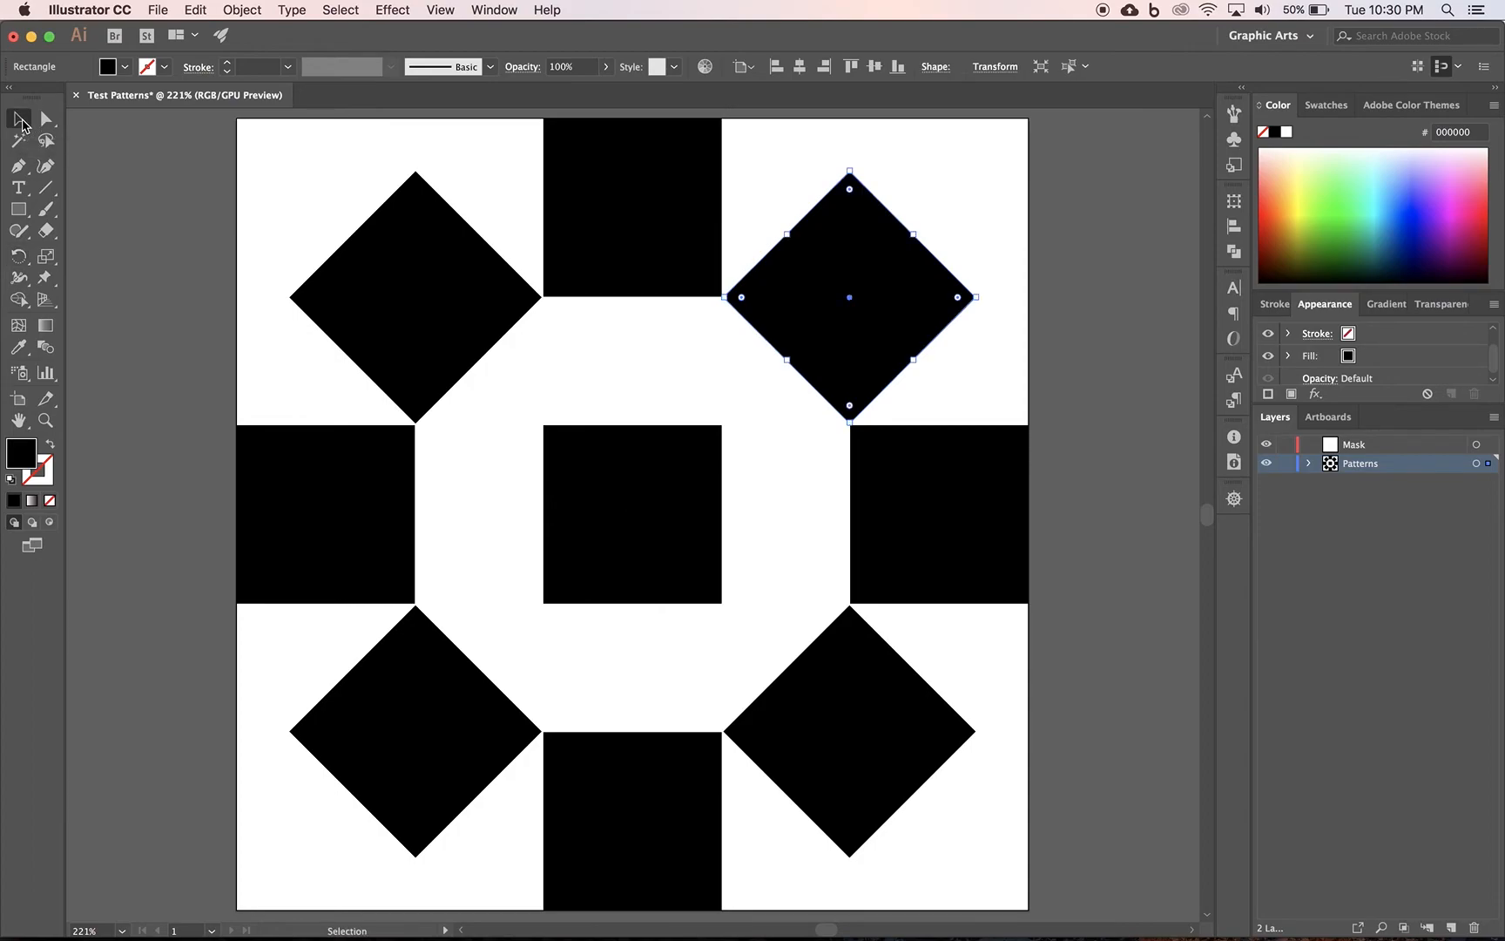
click(24, 217)
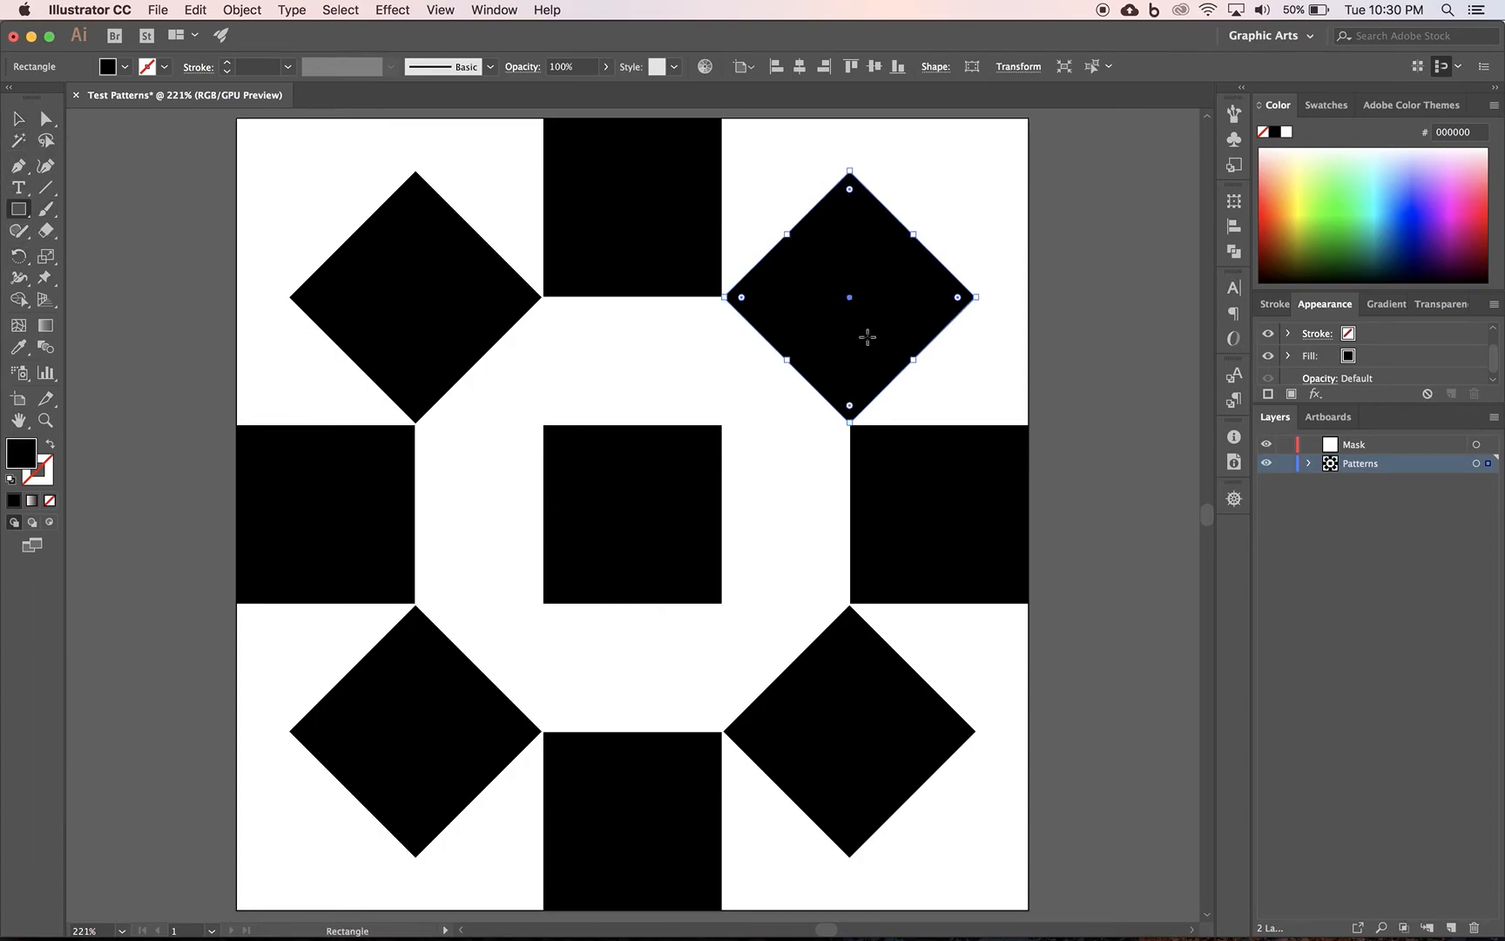
click(1393, 446)
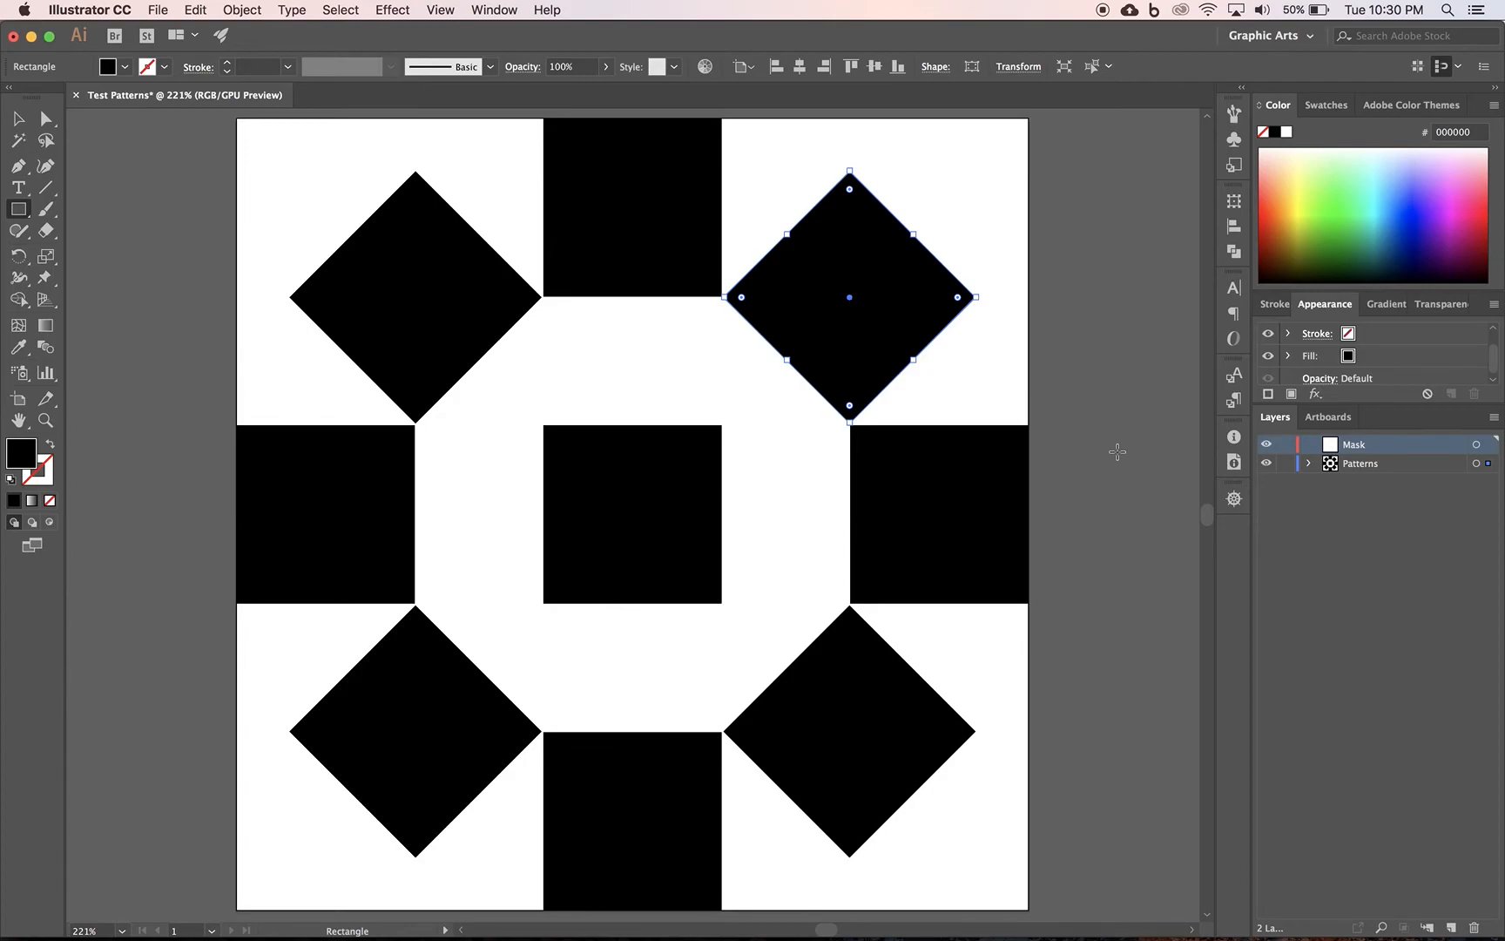
click(18, 122)
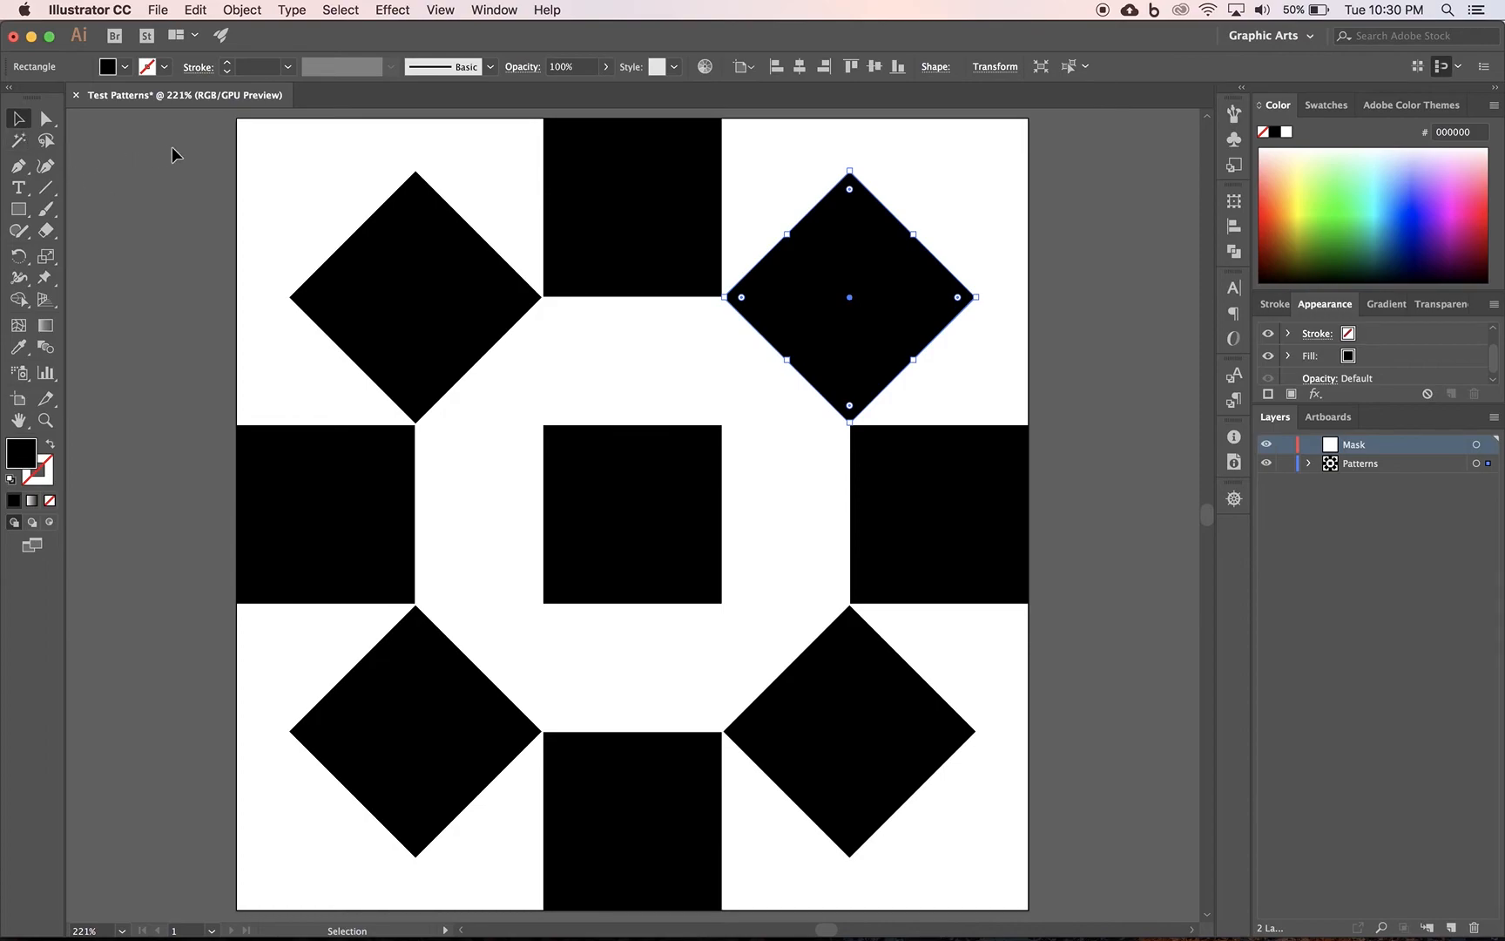
Select all the squares on the artboard and make a new pattern from them
key(a)
key(super+a)
key(v)
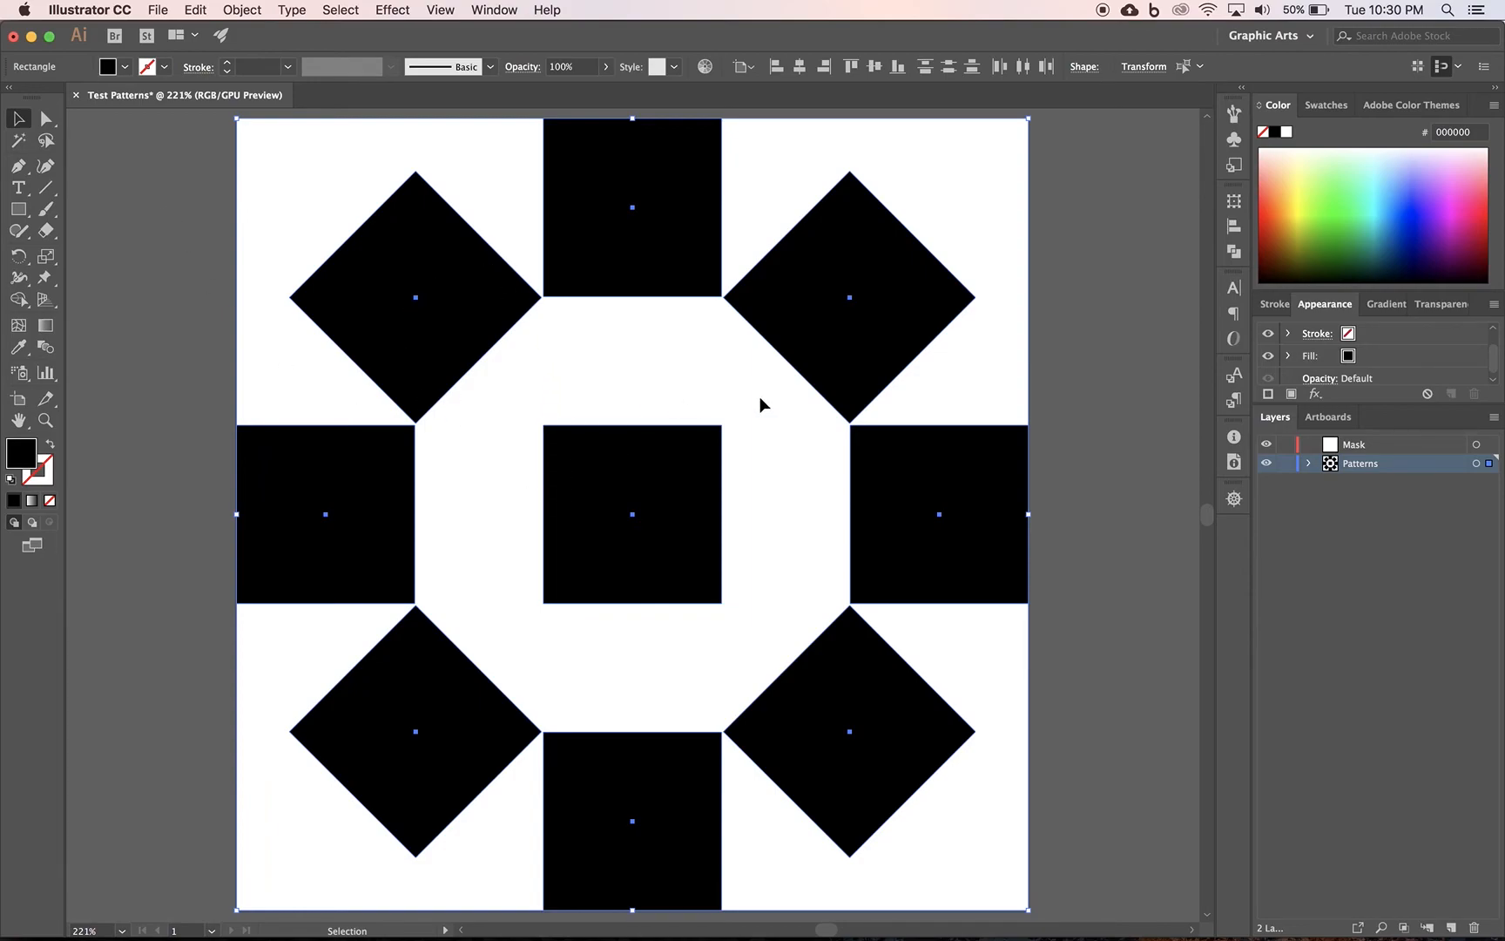
click(251, 17)
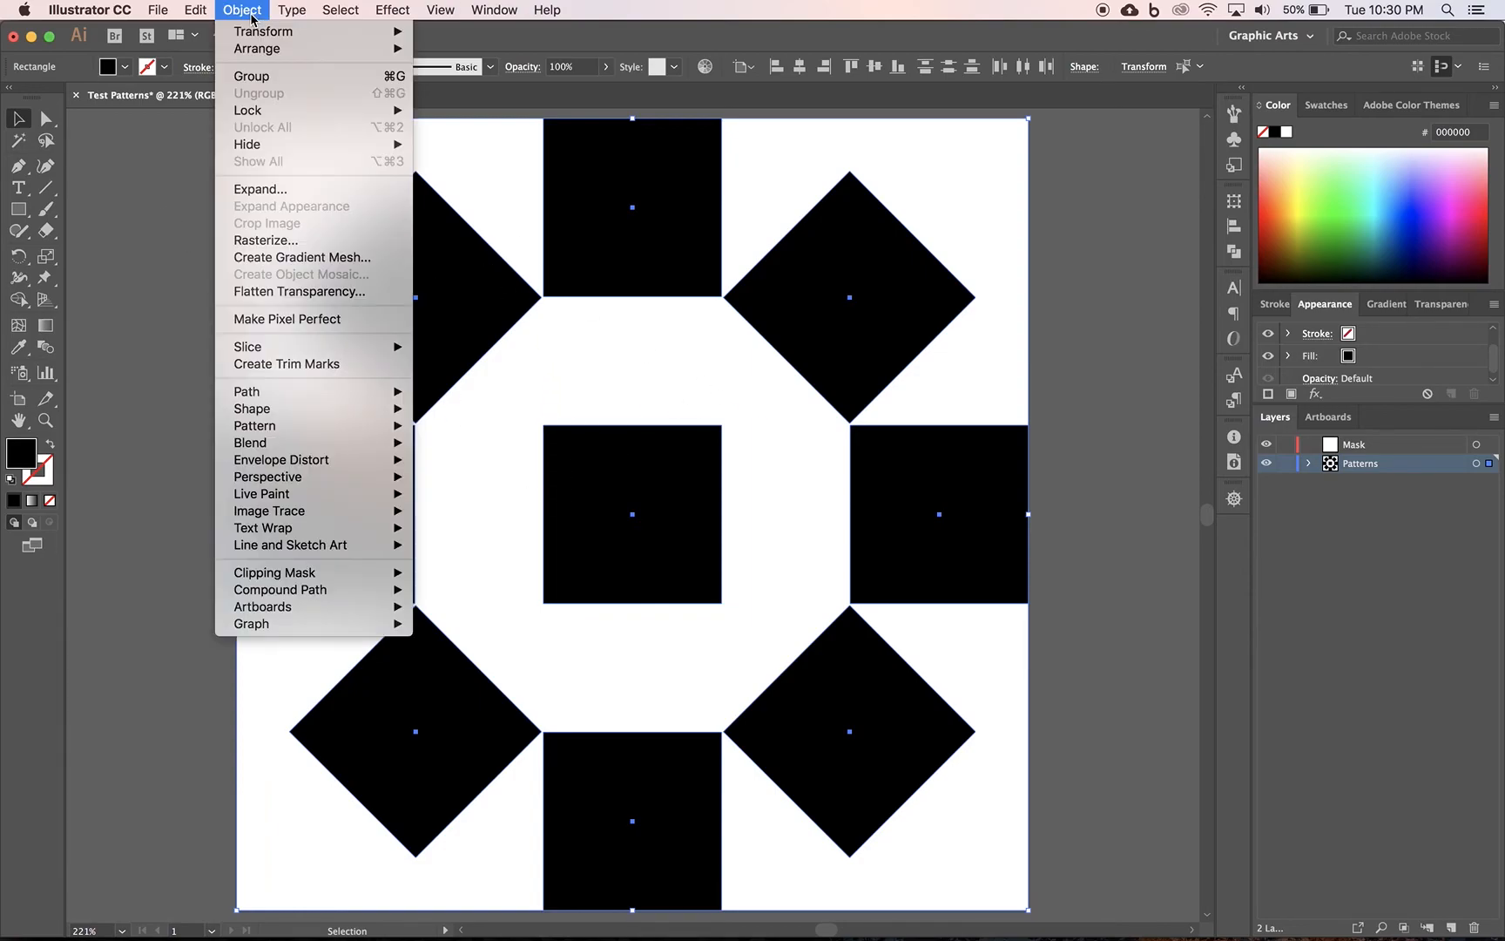
mouse_move(309, 427)
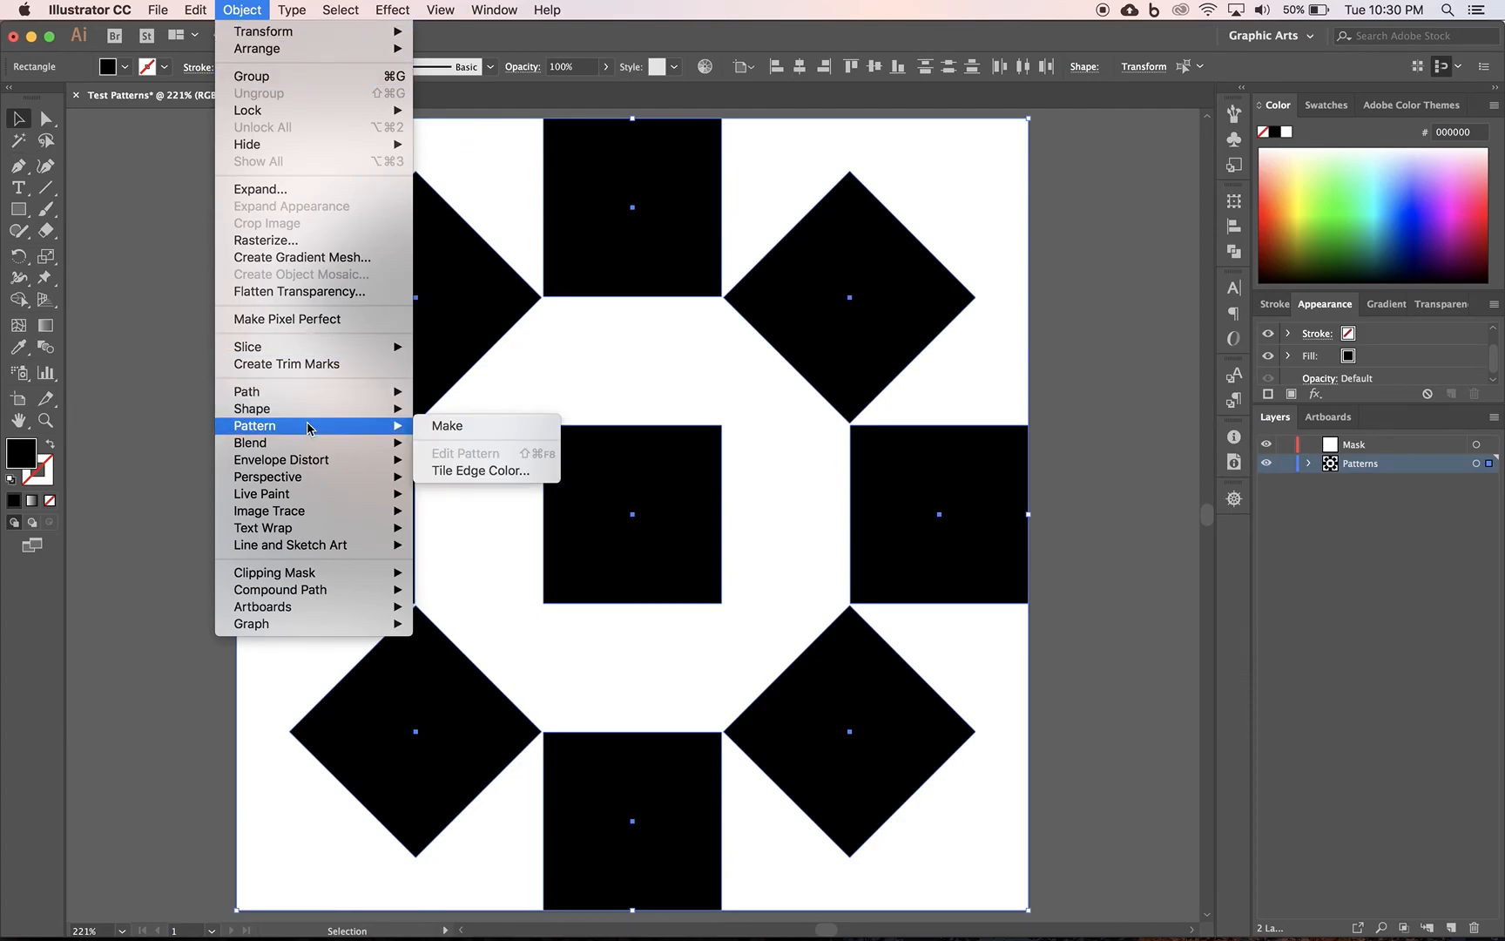
click(452, 426)
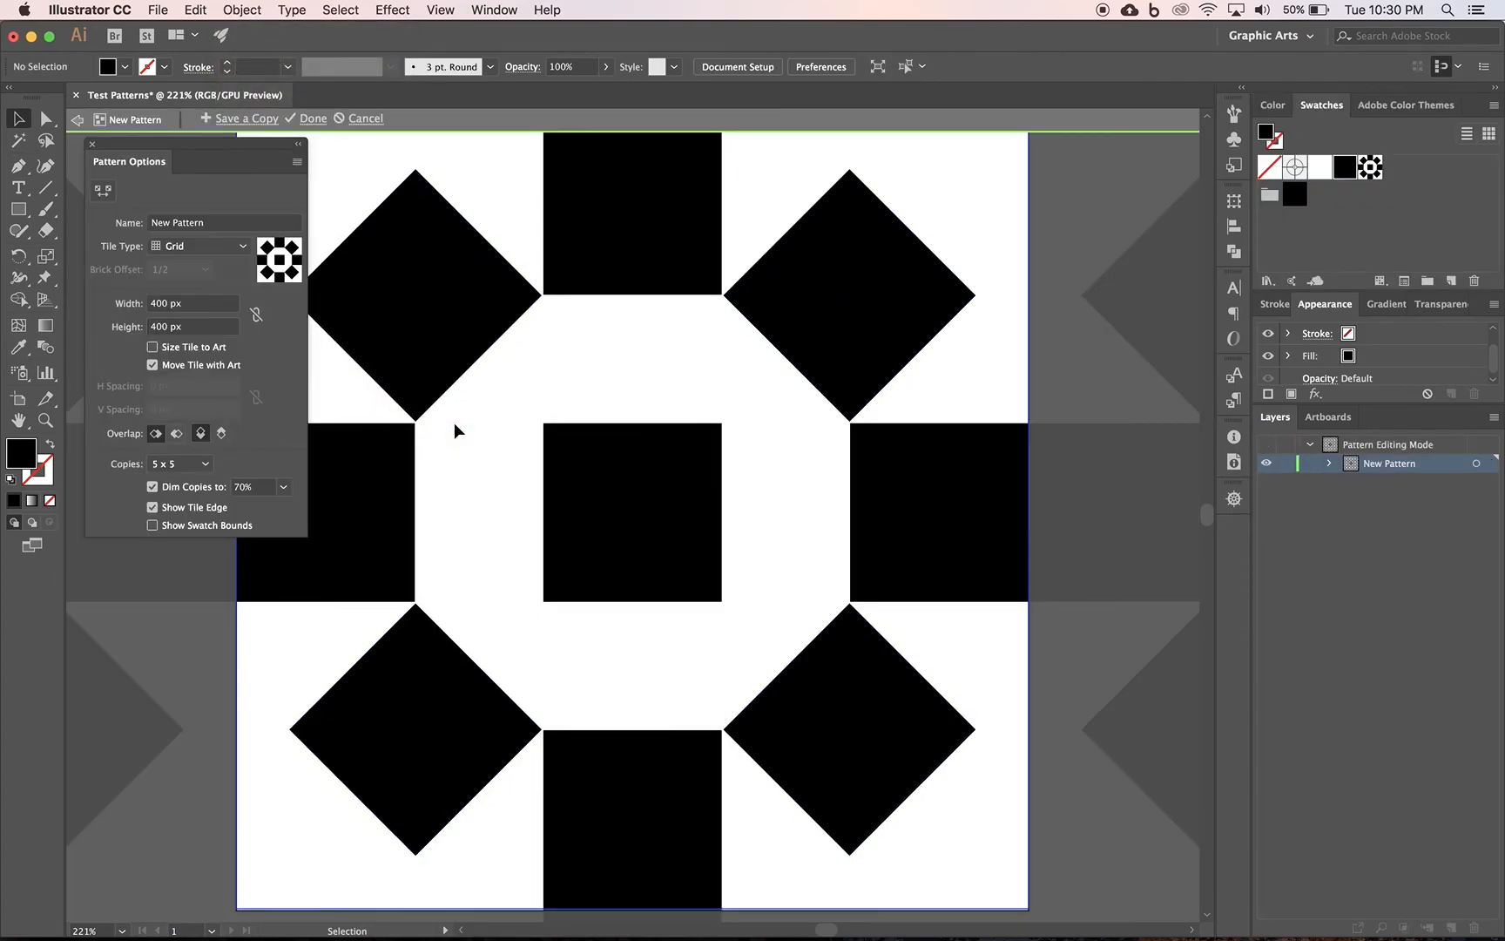
Name the new pattern "Zentangle Pattern 01" and finish pattern editing
double_click(210, 223)
triple_click(210, 223)
text(Test)
key(BackSpace)
key(BackSpace)
key(BackSpace)
key(BackSpace)
text(Z)
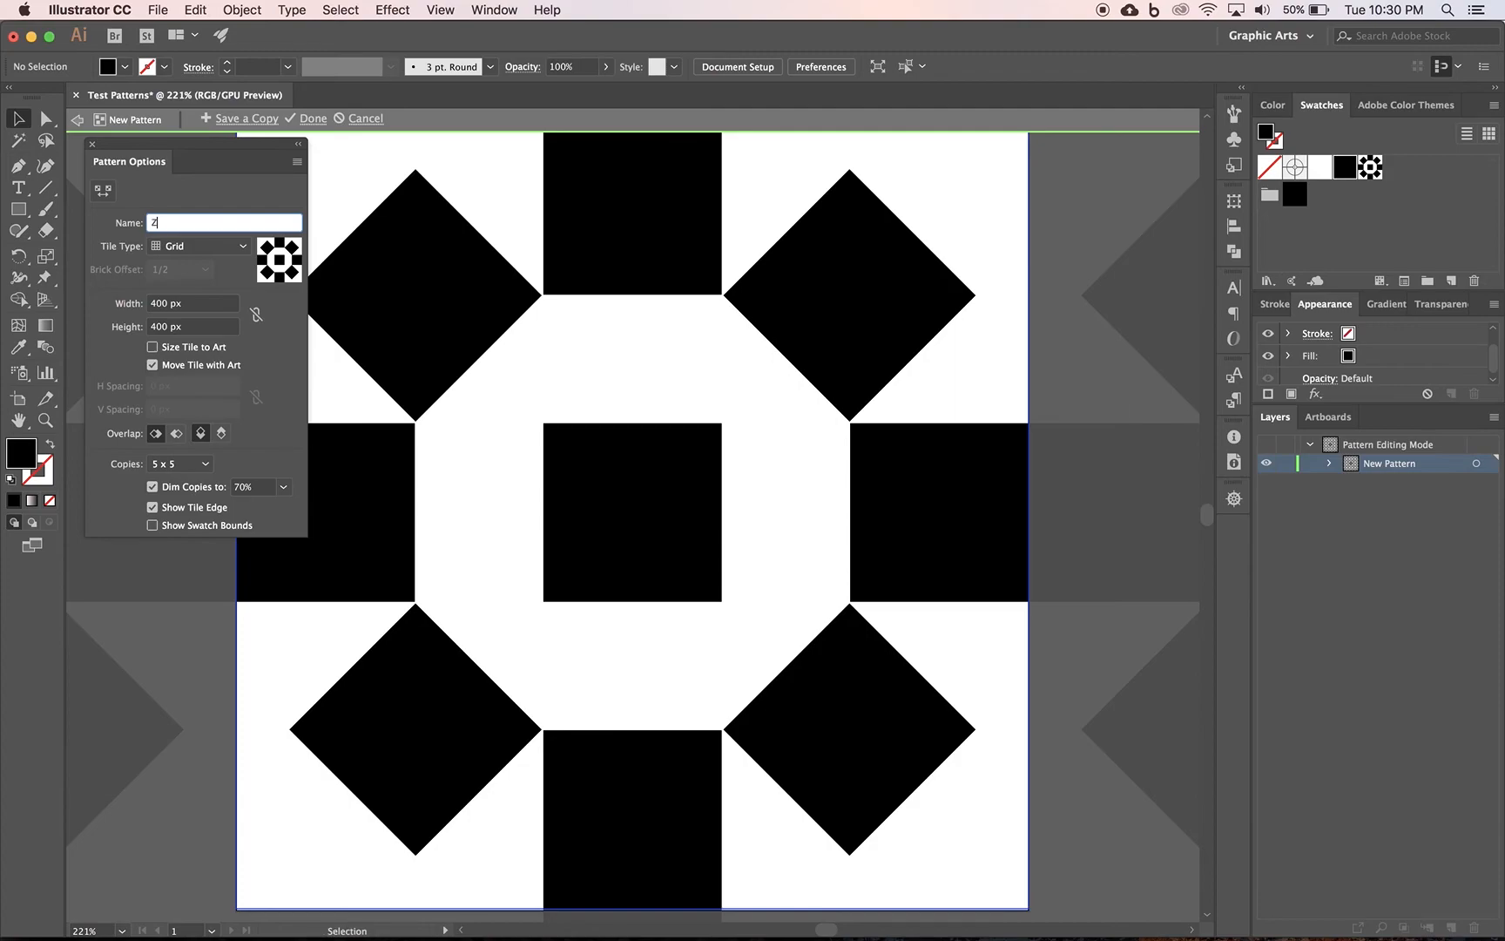
text(entangle Pattern 01)
drag(250, 223, 136, 222)
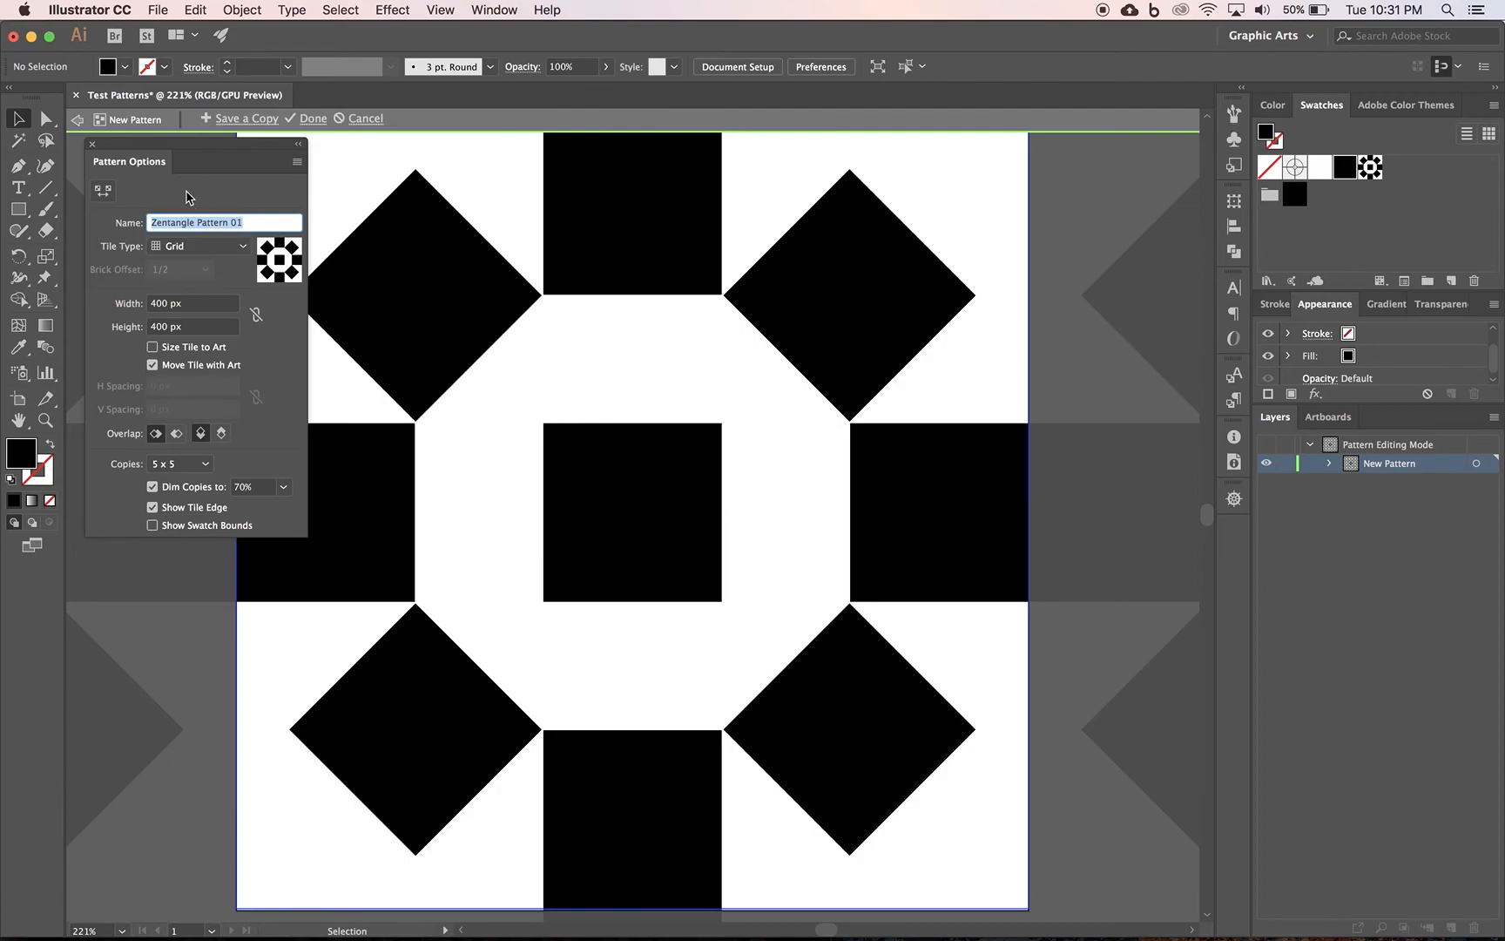
key(Return)
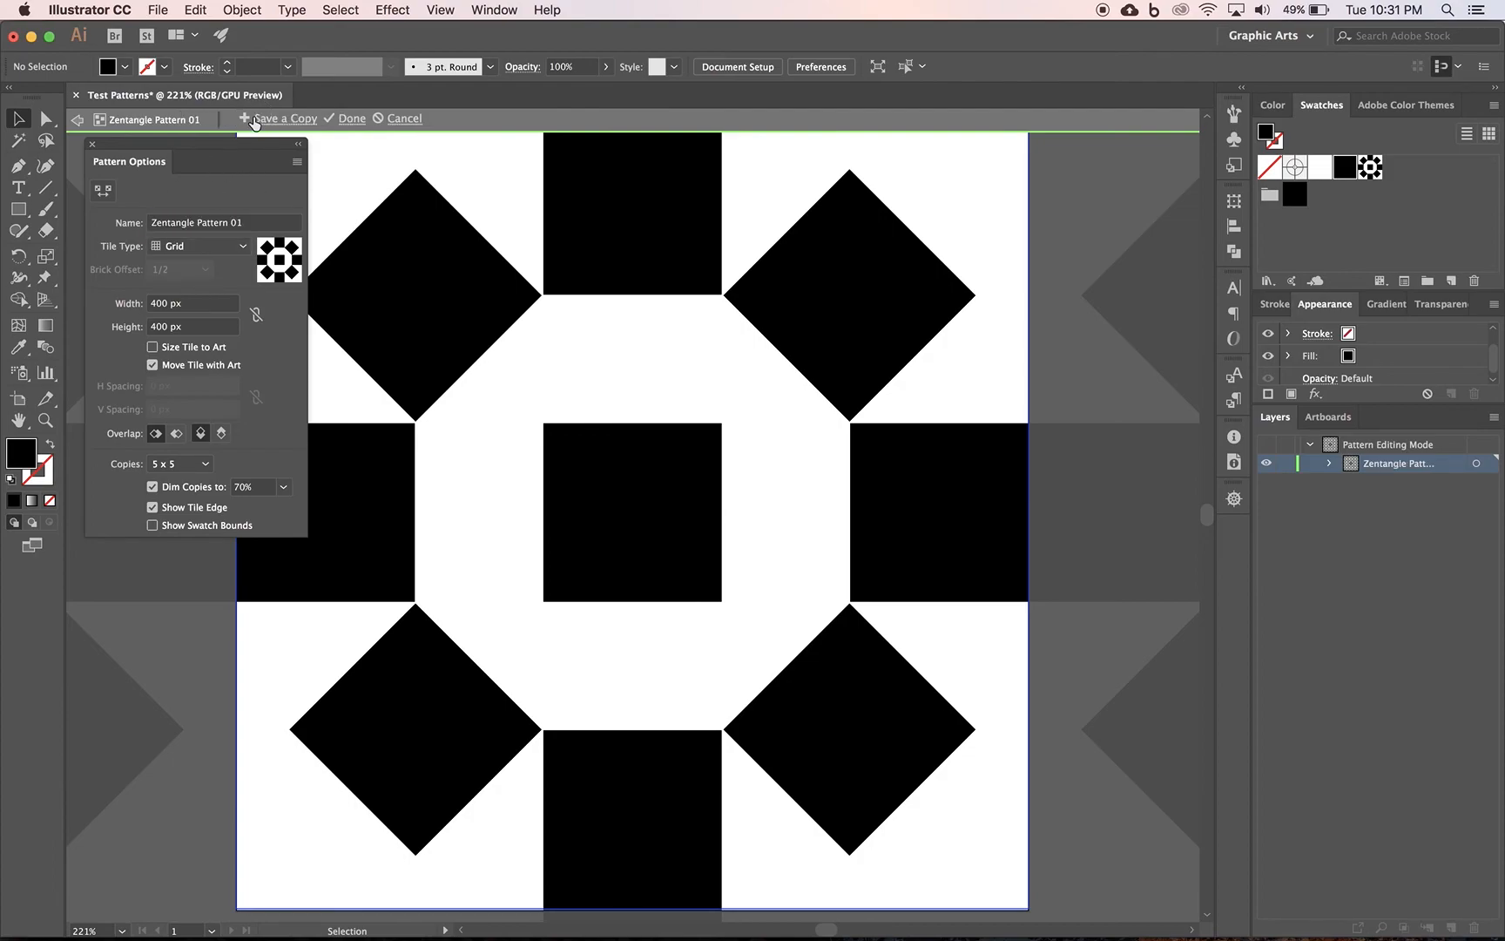
click(351, 120)
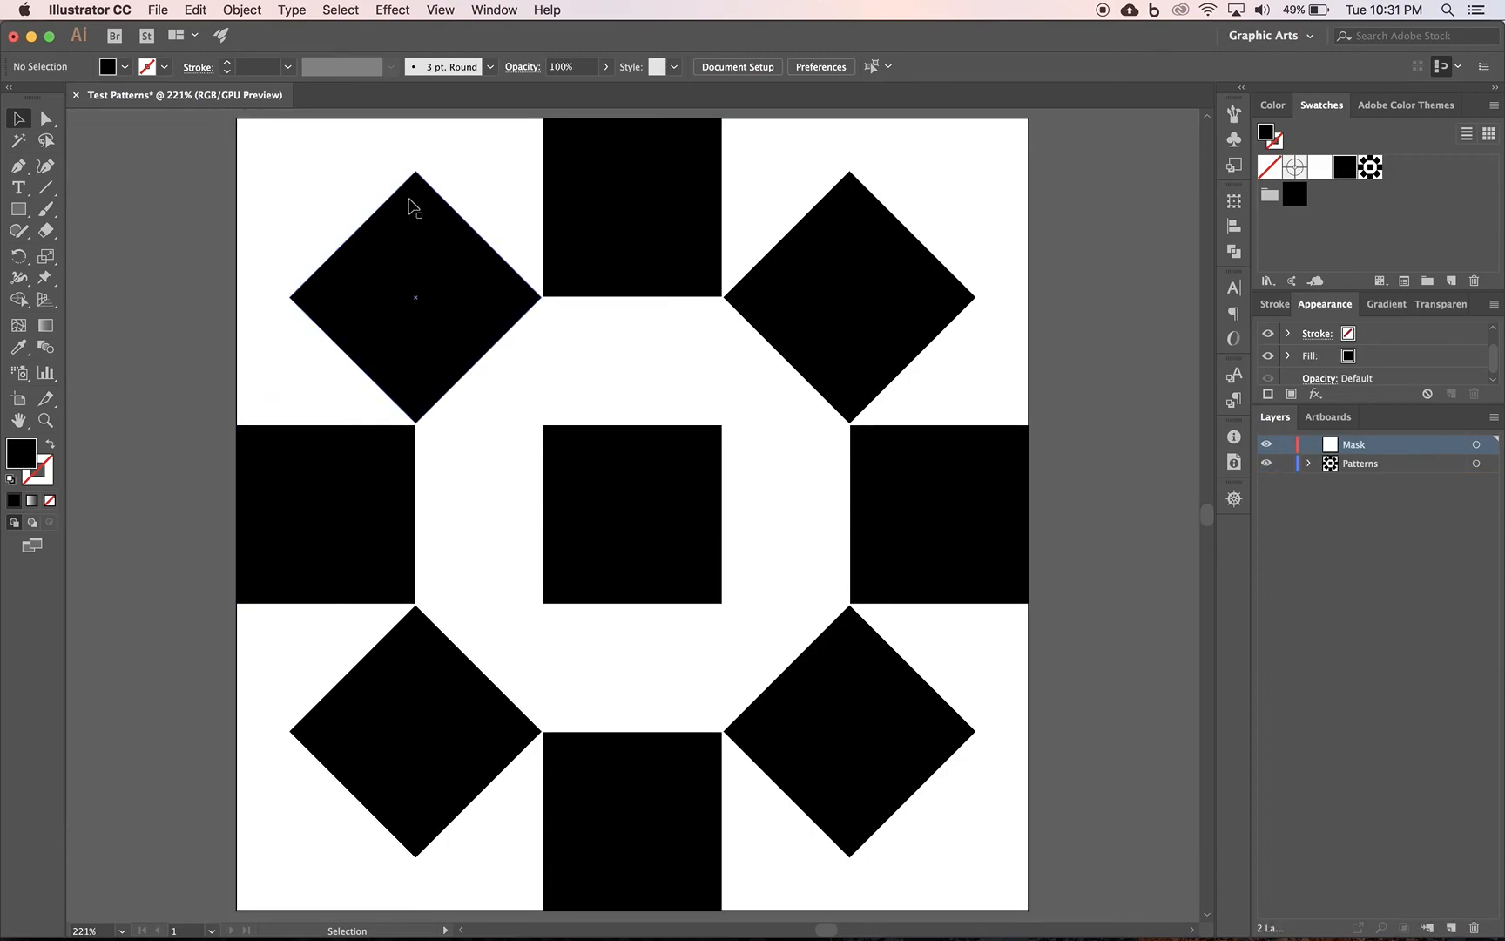
Open the Zentangle Pattern 01 swatch for editing with the surrounding tile repeats in view
double_click(1371, 169)
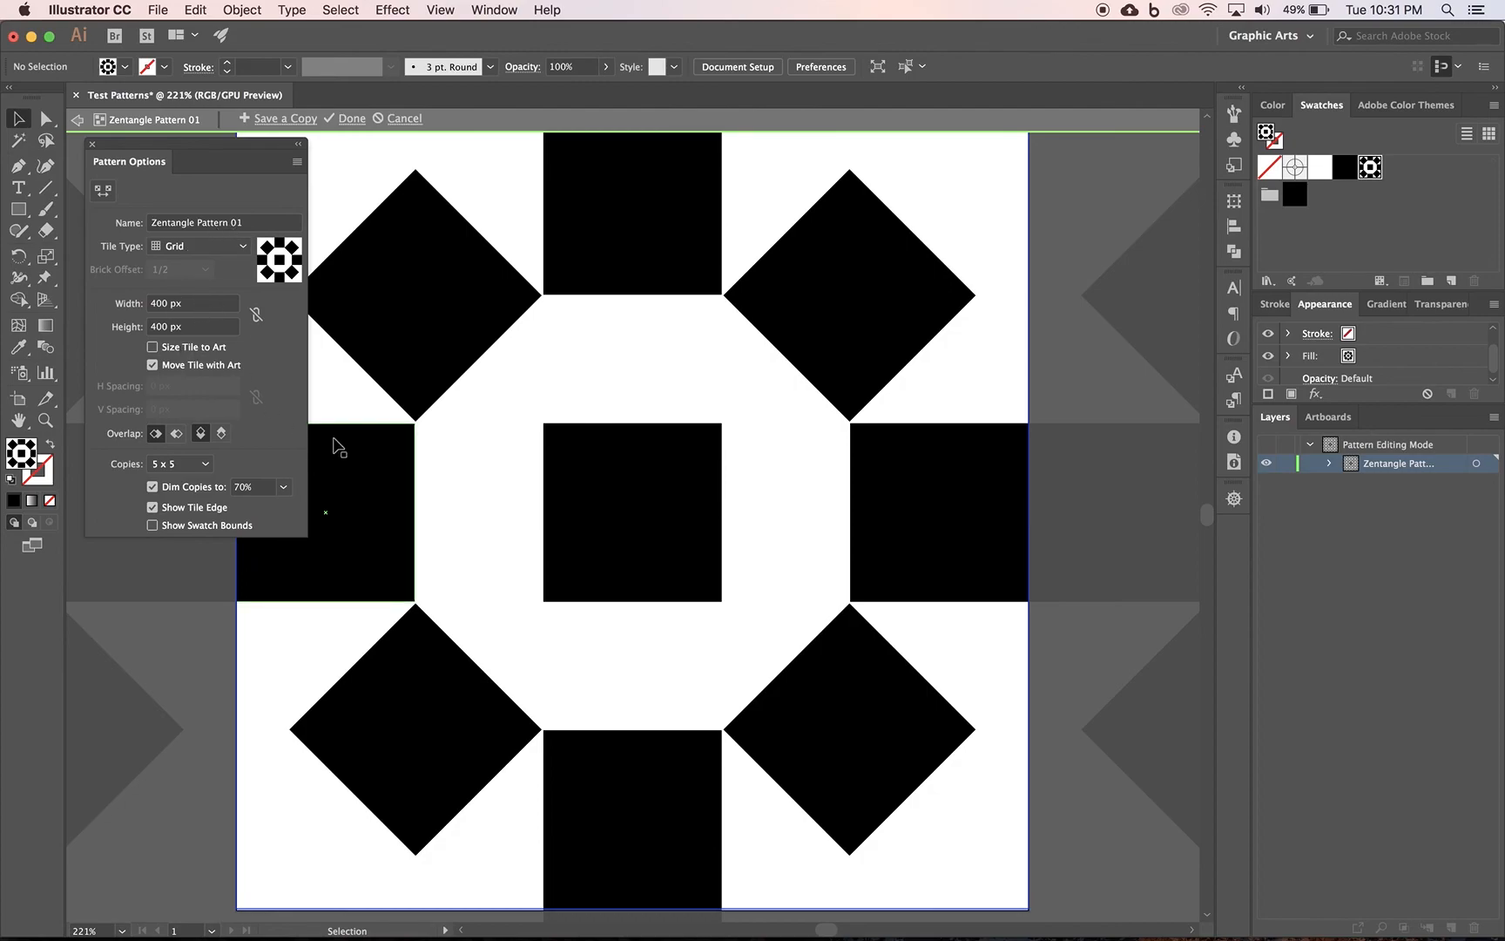
key(a)
key(super+minus)
key(super+minus)
key(super+minus)
key(super+minus)
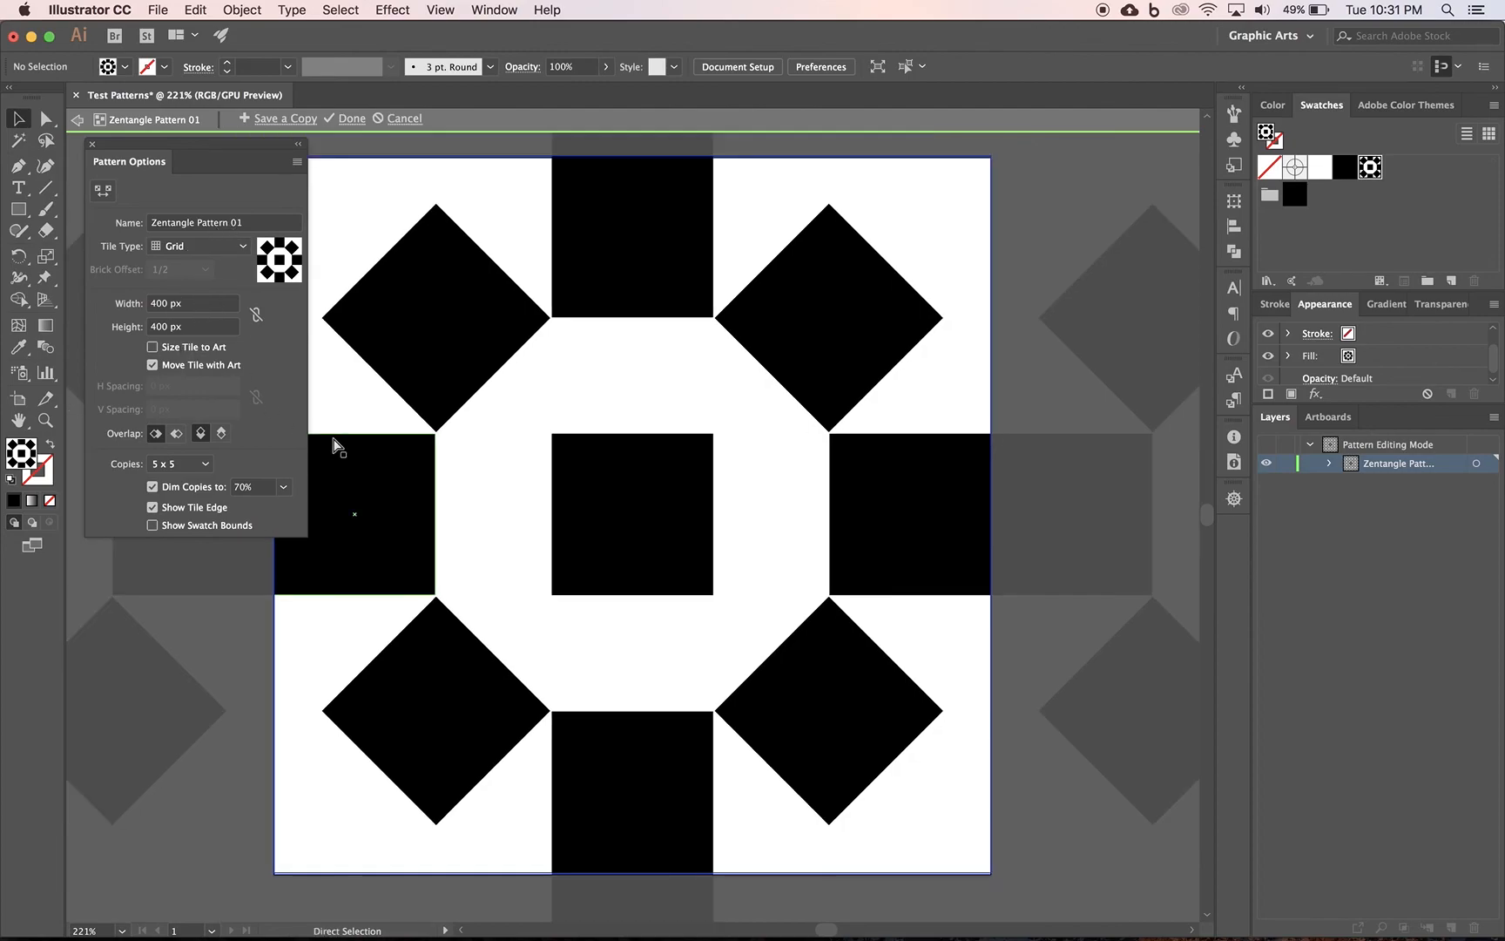
key(super+minus)
key(v)
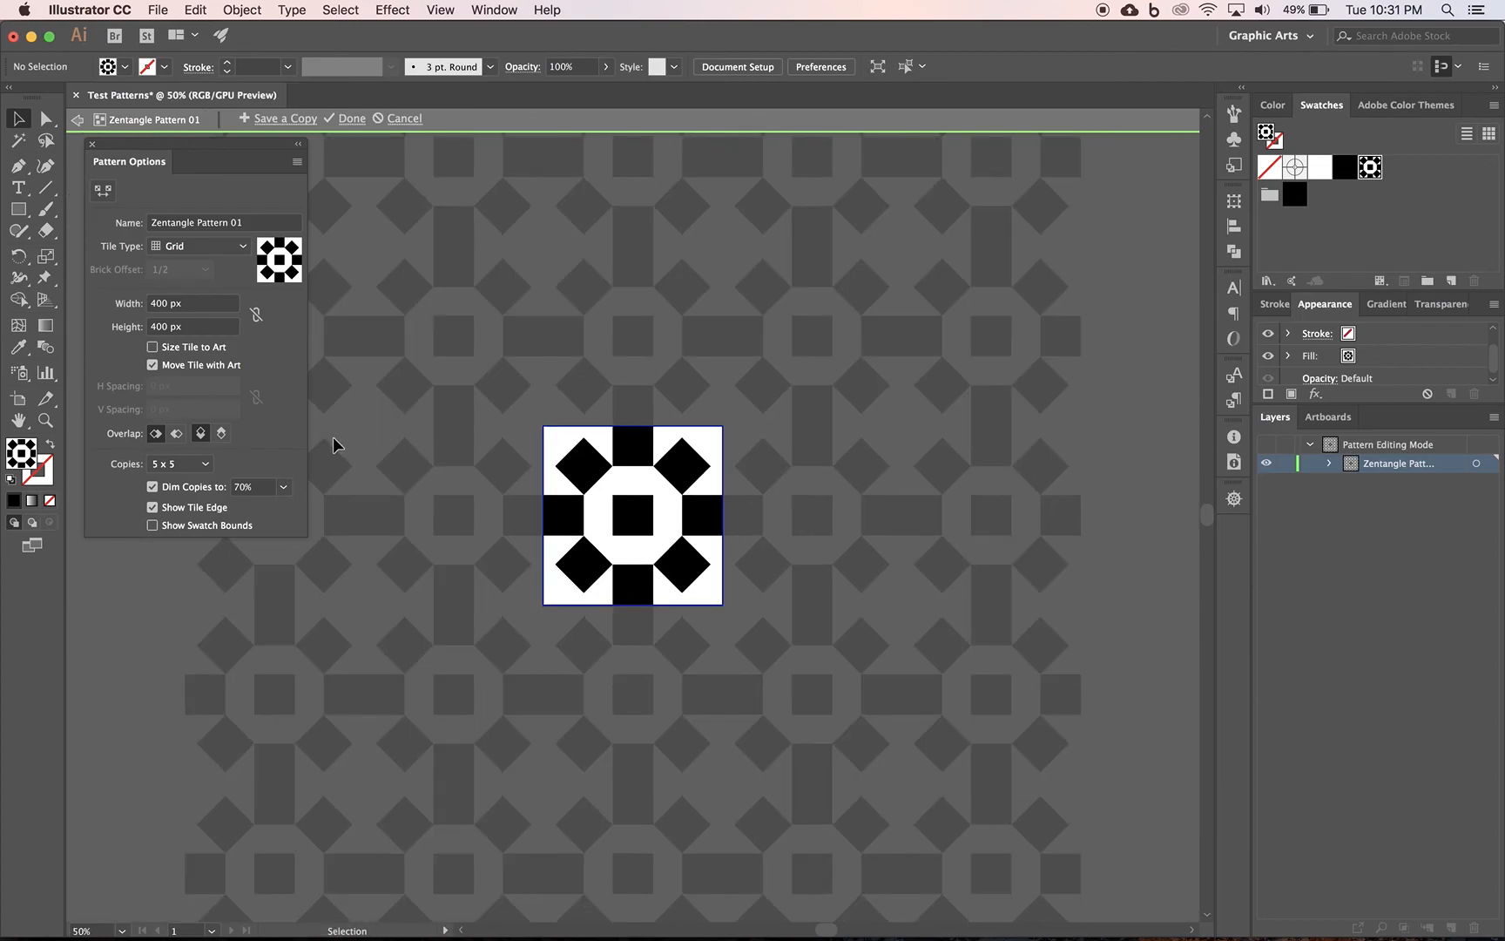
Fill the pattern's central square with mid grey and finish pattern editing
click(633, 520)
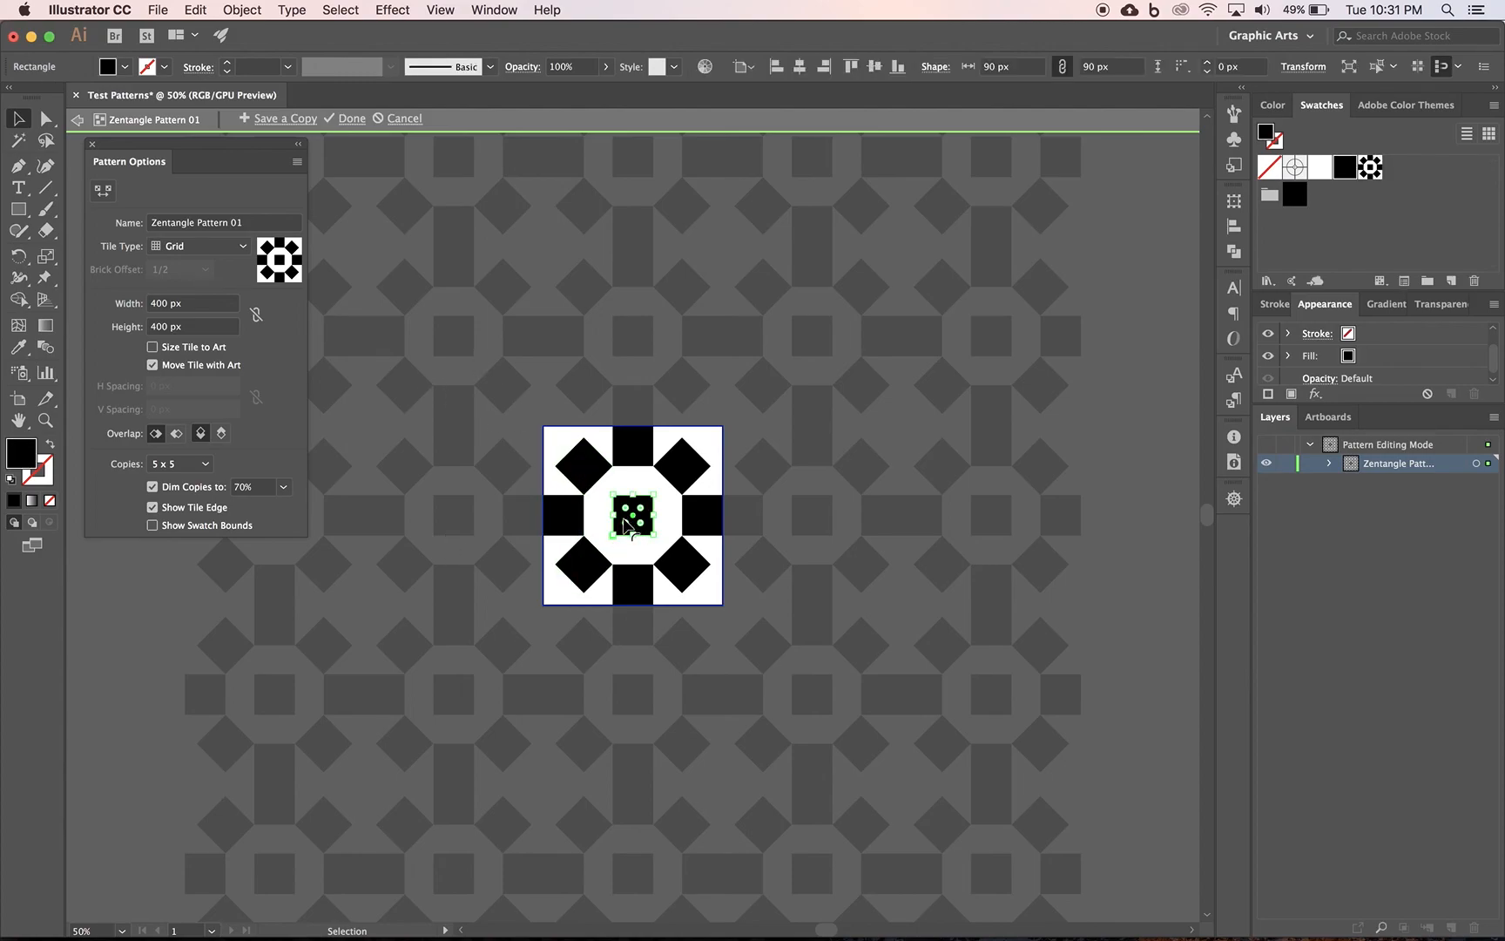
double_click(26, 454)
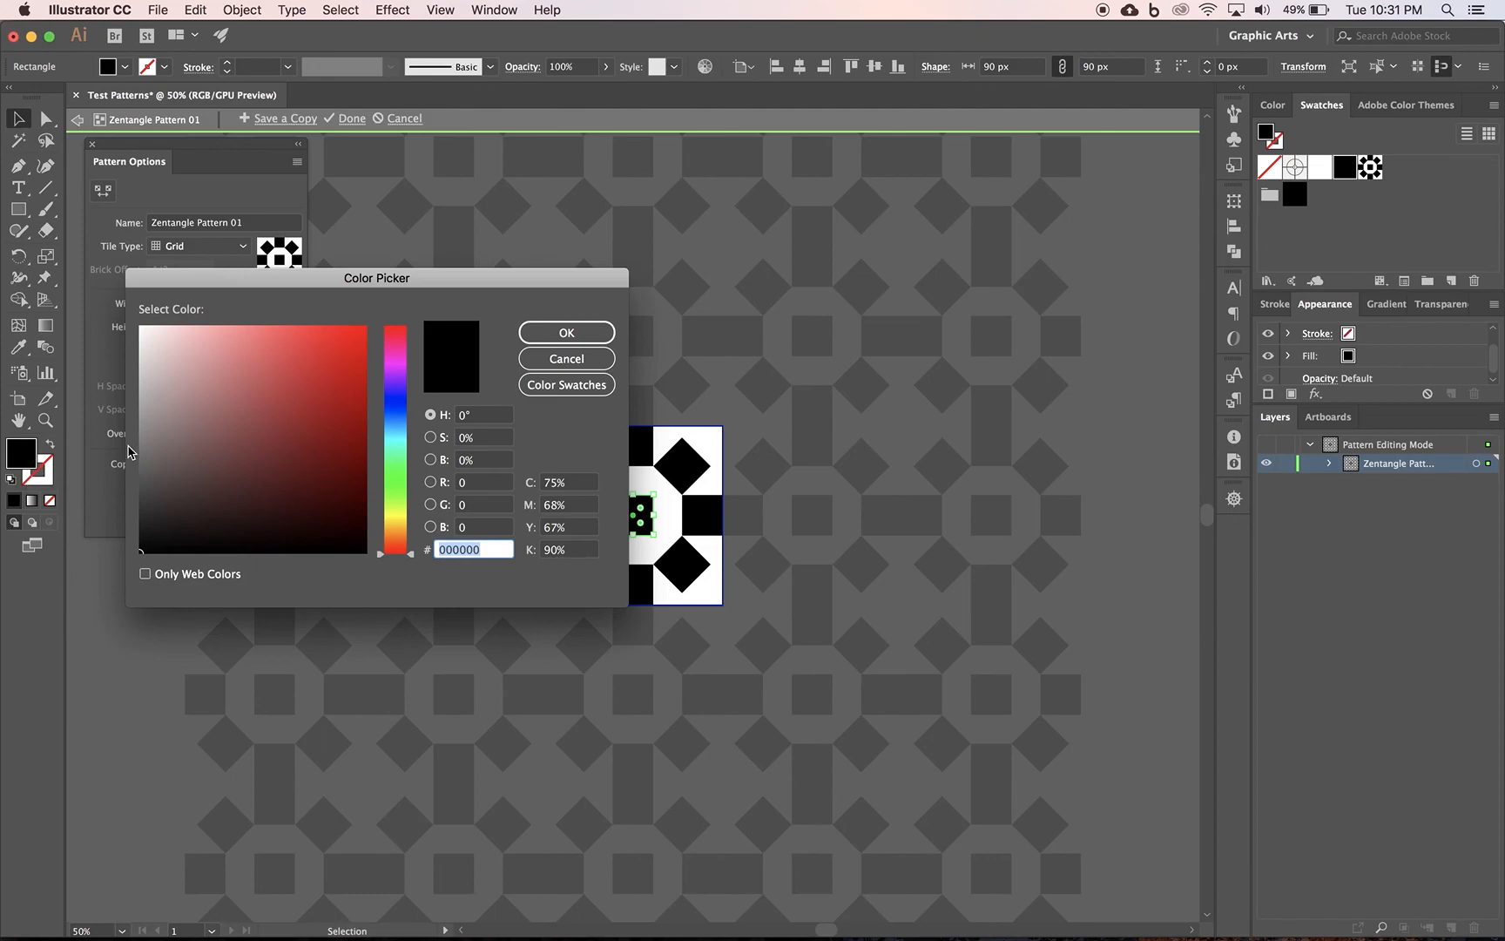
click(139, 421)
click(567, 333)
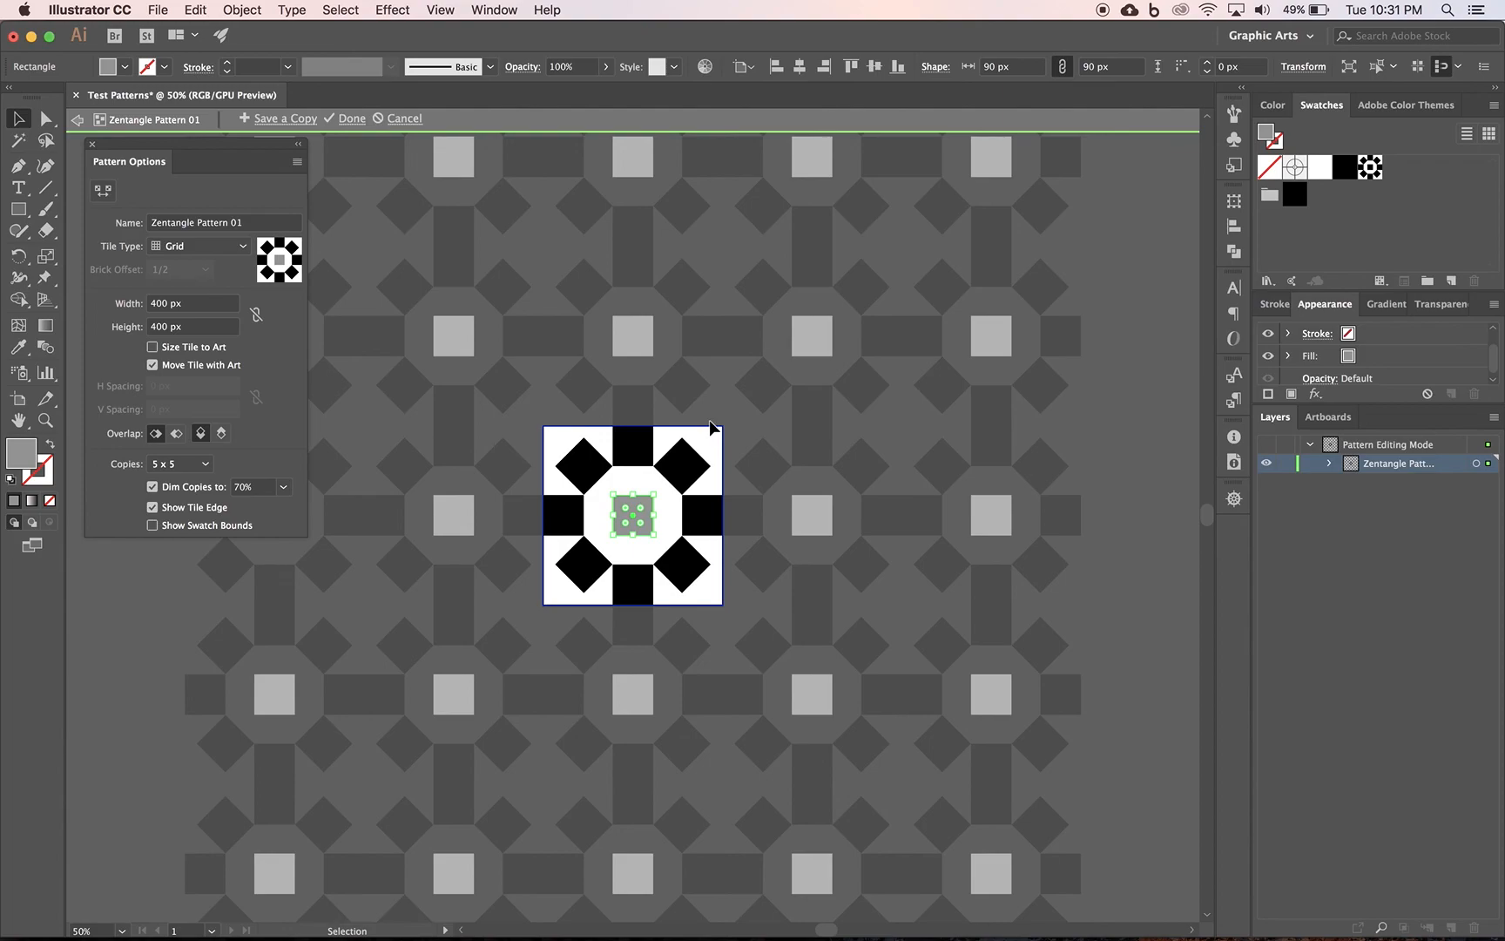
click(363, 113)
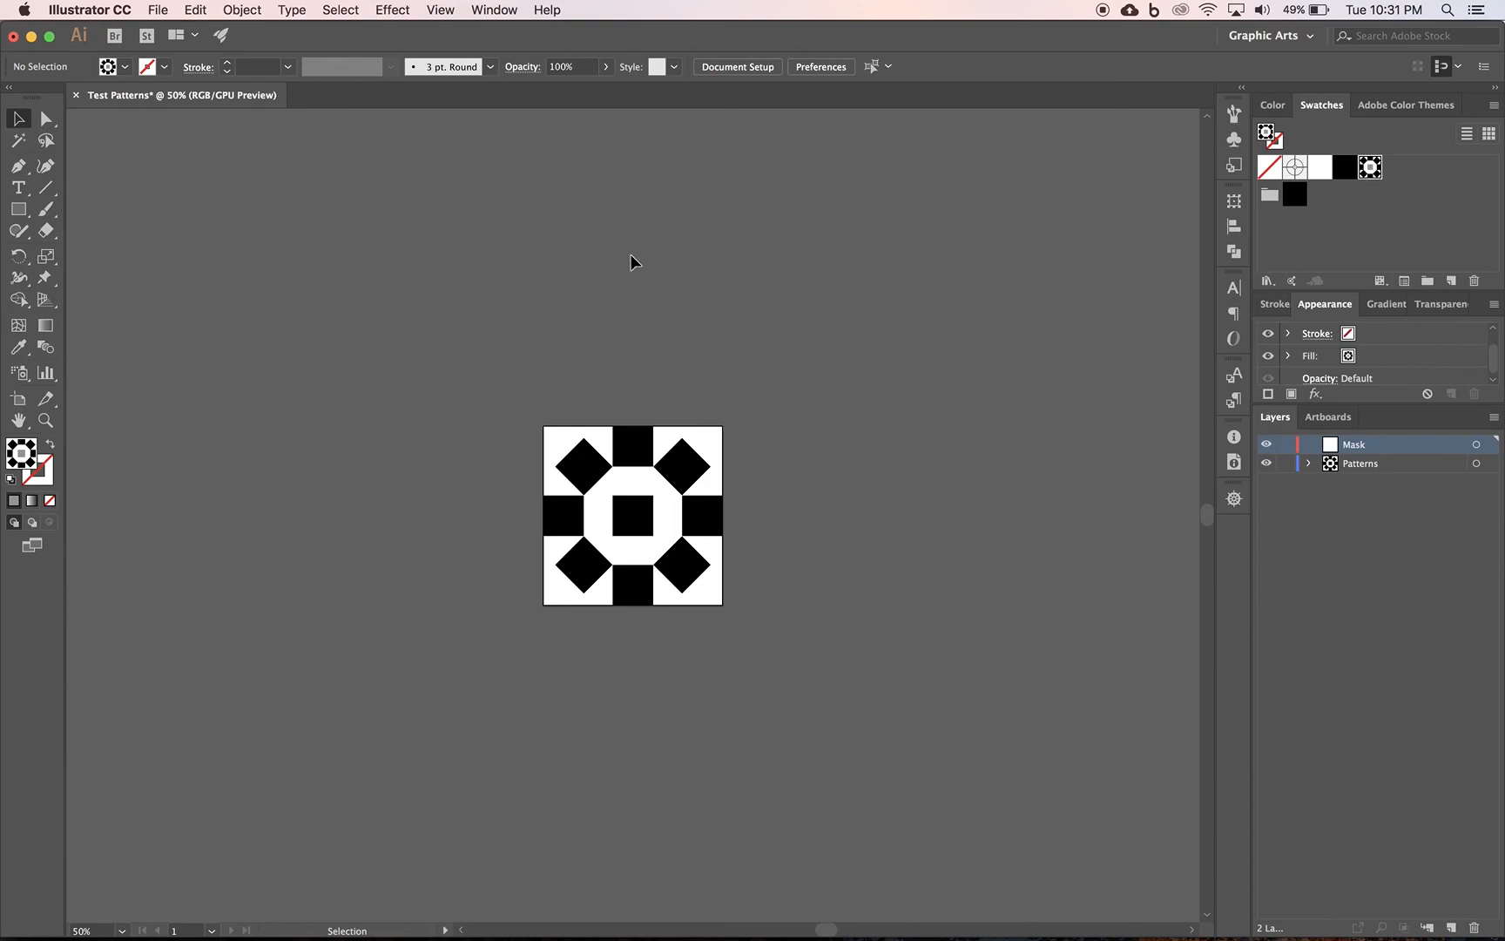
Draw a small pattern-filled polygon in the empty area beside the artboard and delete it
click(21, 211)
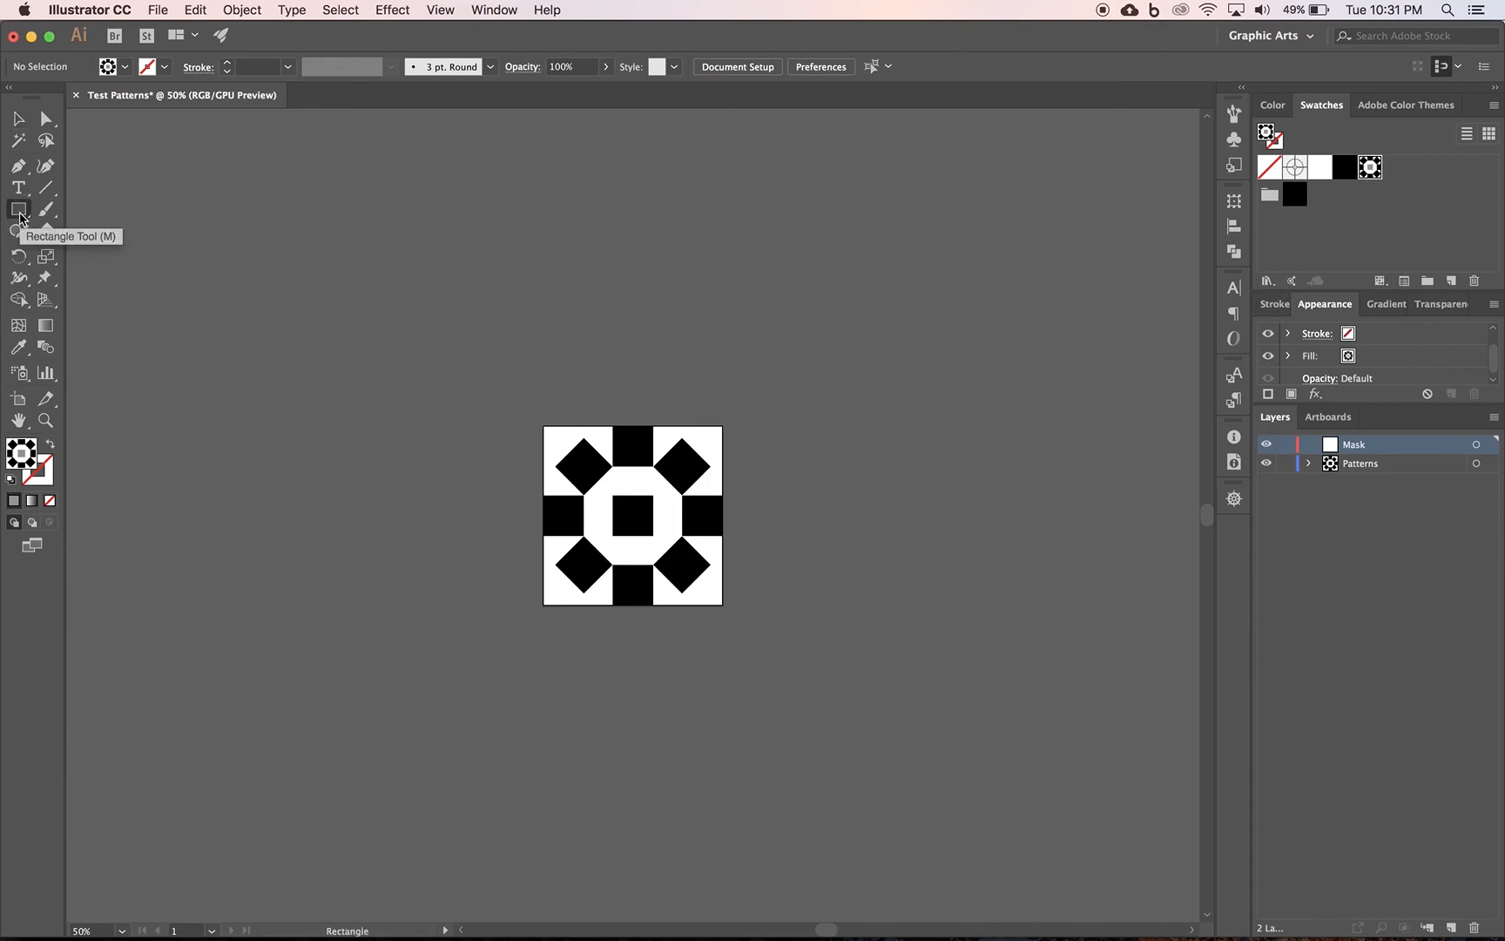
drag(29, 217, 71, 272)
drag(248, 225, 340, 322)
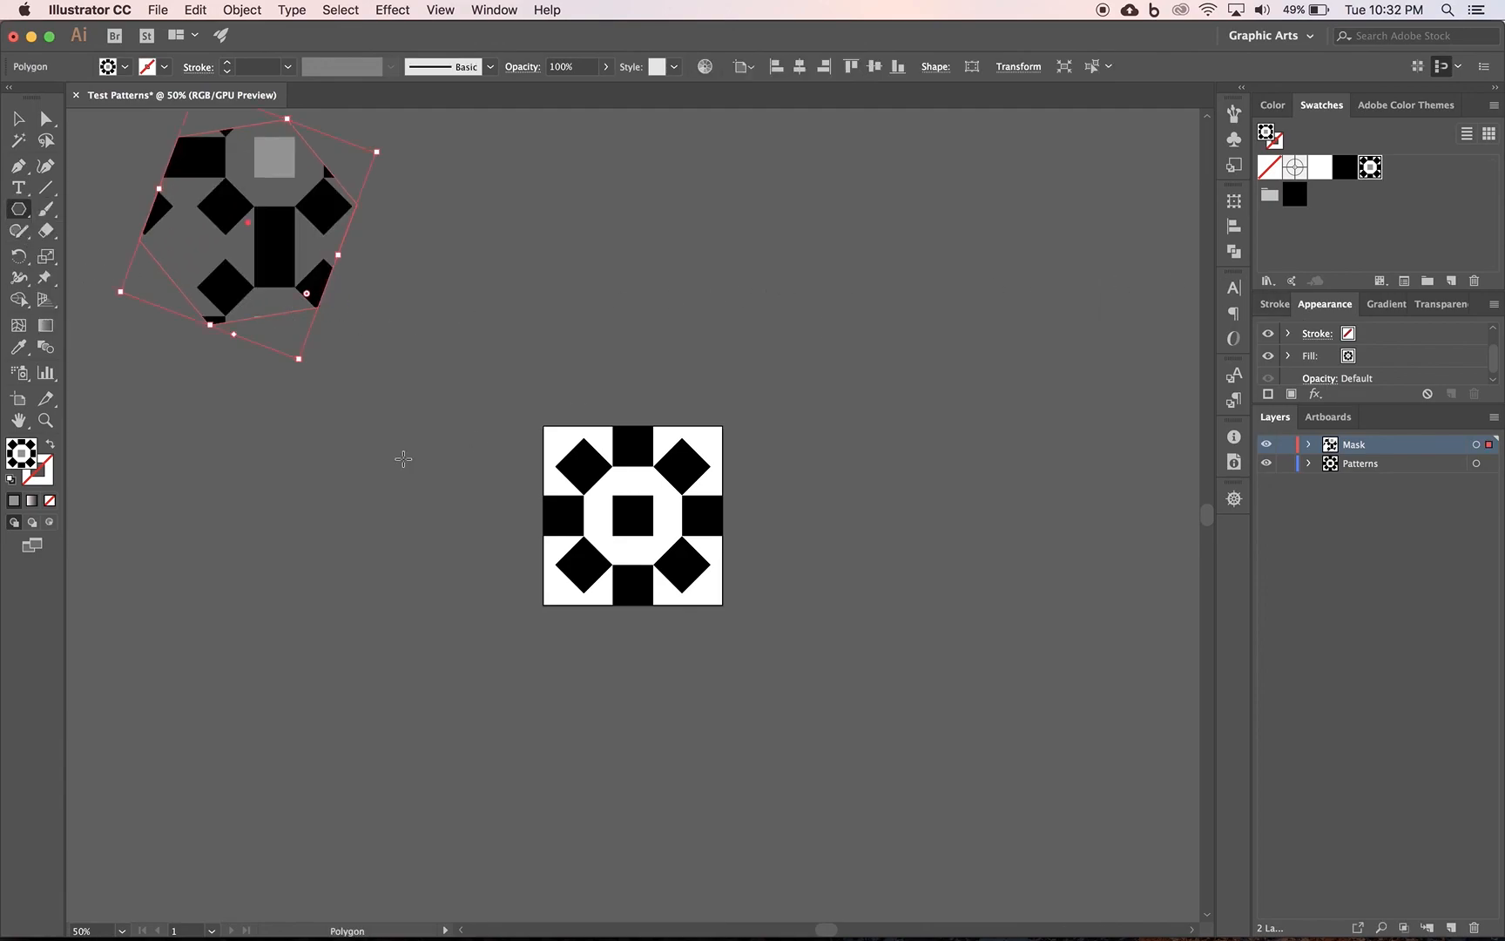
key(Delete)
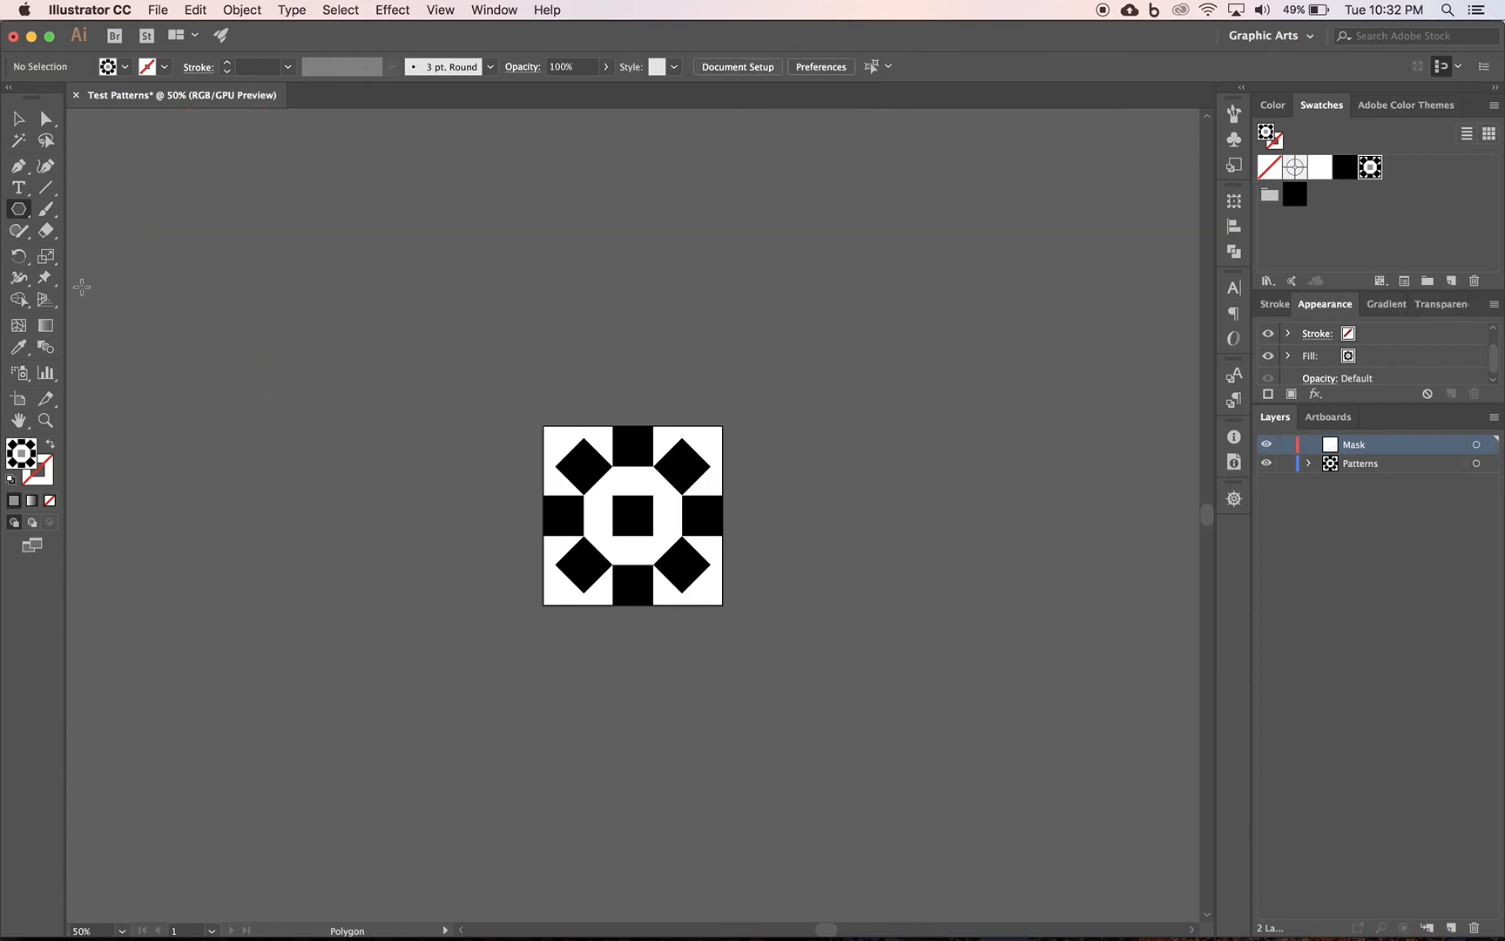
Test the pattern fill on a large polygon moved and stretched across the artboard, and delete the polygon
drag(184, 239, 410, 494)
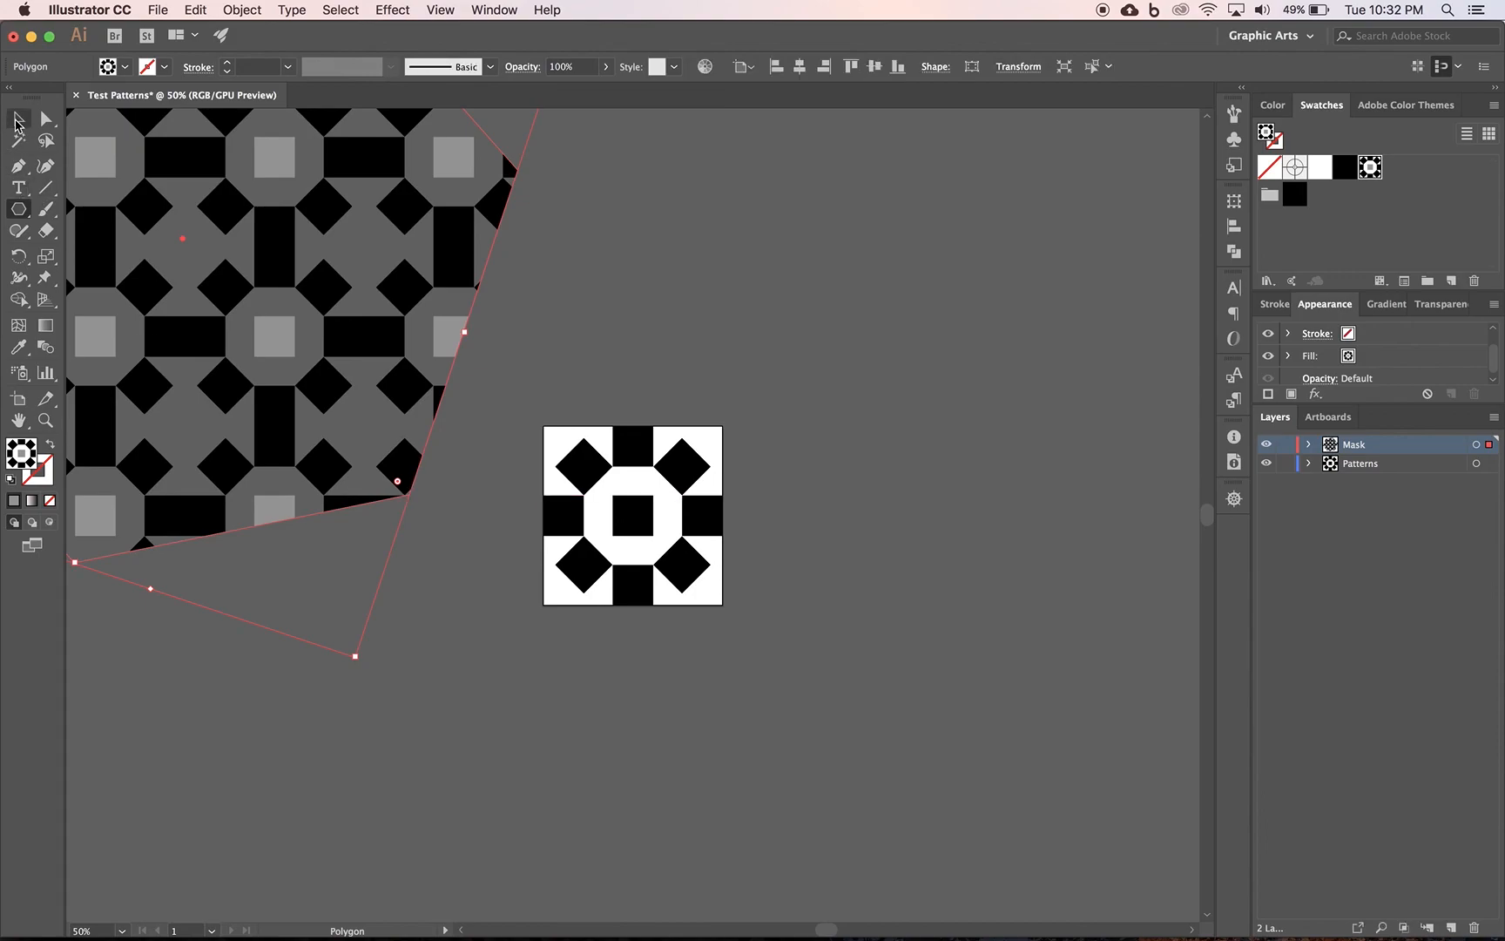
click(19, 119)
drag(258, 346, 369, 440)
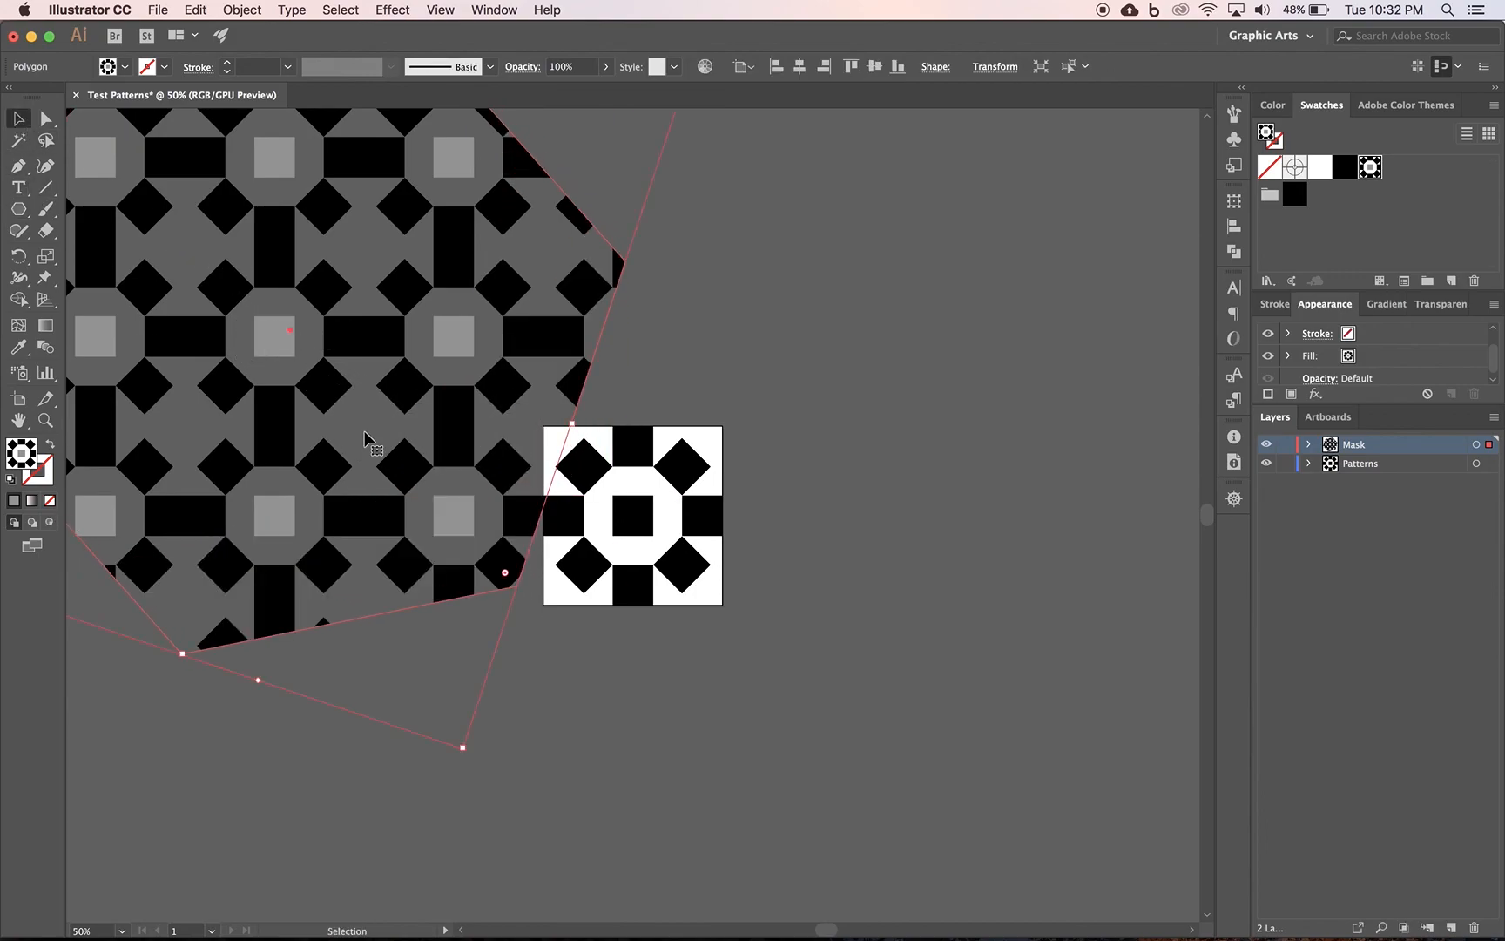
drag(558, 413, 982, 637)
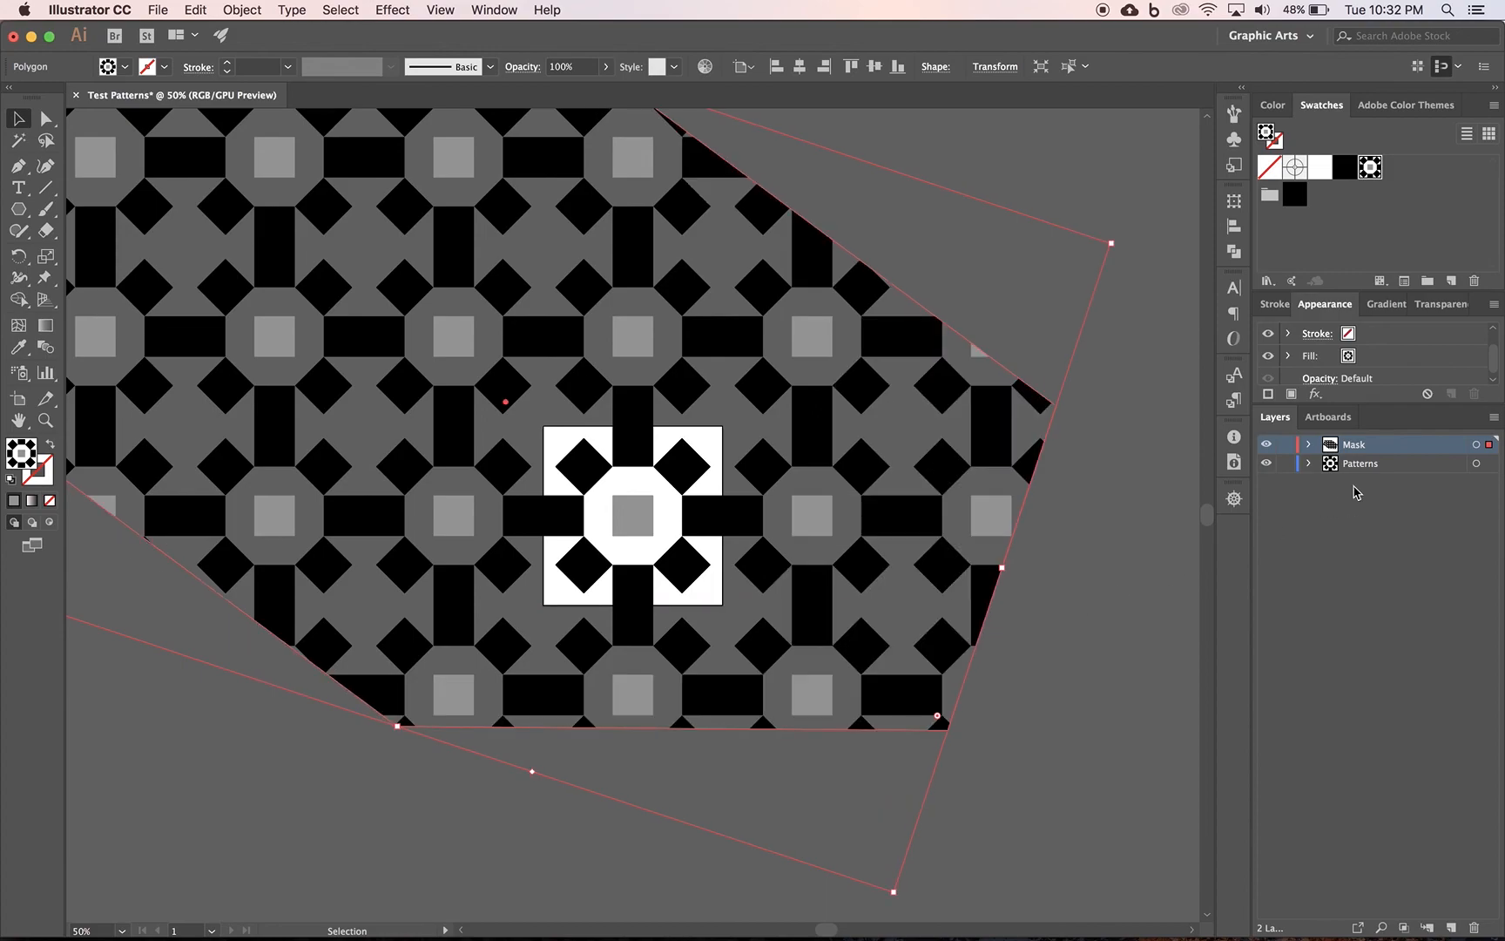
key(Delete)
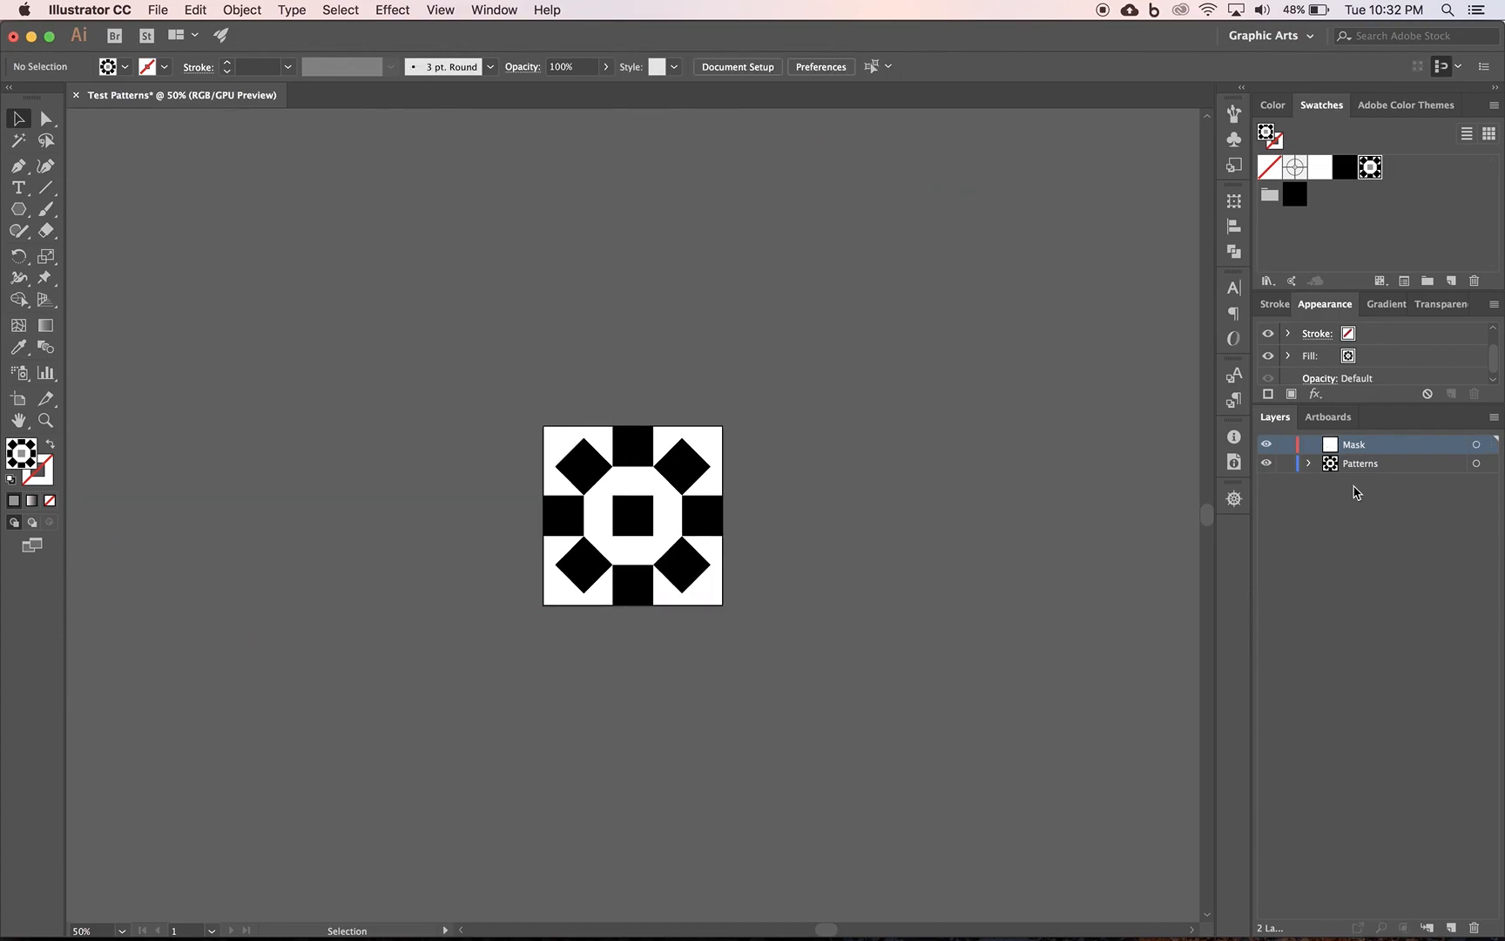